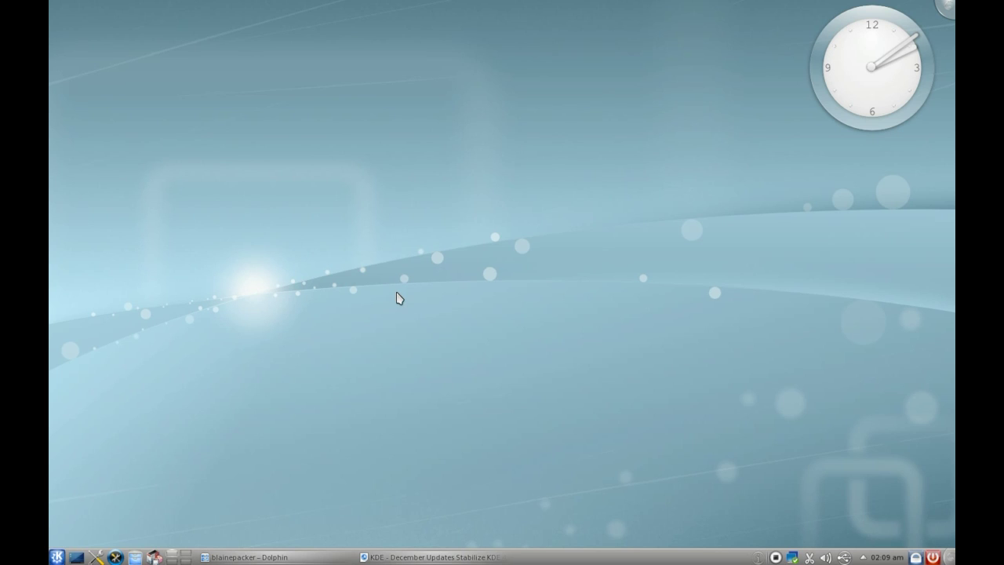
Read through the KDE 4.5.4 release announcement down to the press contacts and close the browser and file manager windows
{"action": "key", "text": "alt+Tab"}
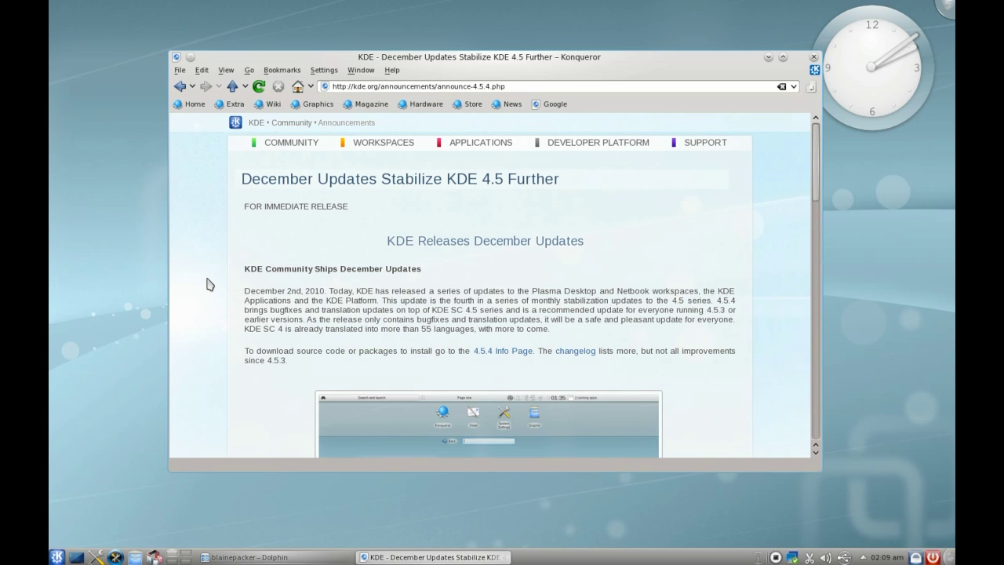
{"action": "scroll", "coordinate": [210, 284], "scroll_direction": "down", "scroll_amount": 20}
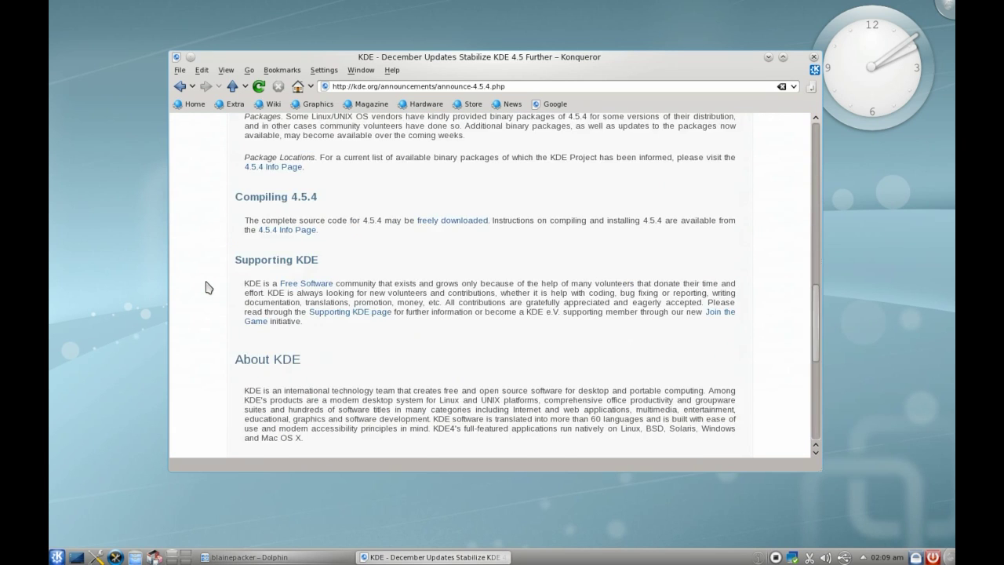
{"action": "scroll", "coordinate": [208, 287], "scroll_direction": "down", "scroll_amount": 8}
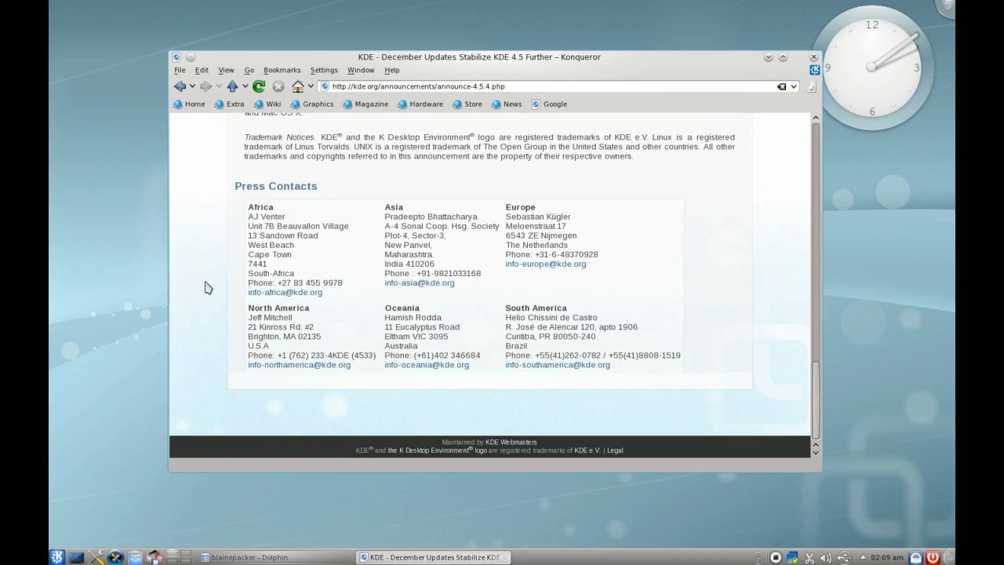
{"action": "left_click", "coordinate": [813, 57]}
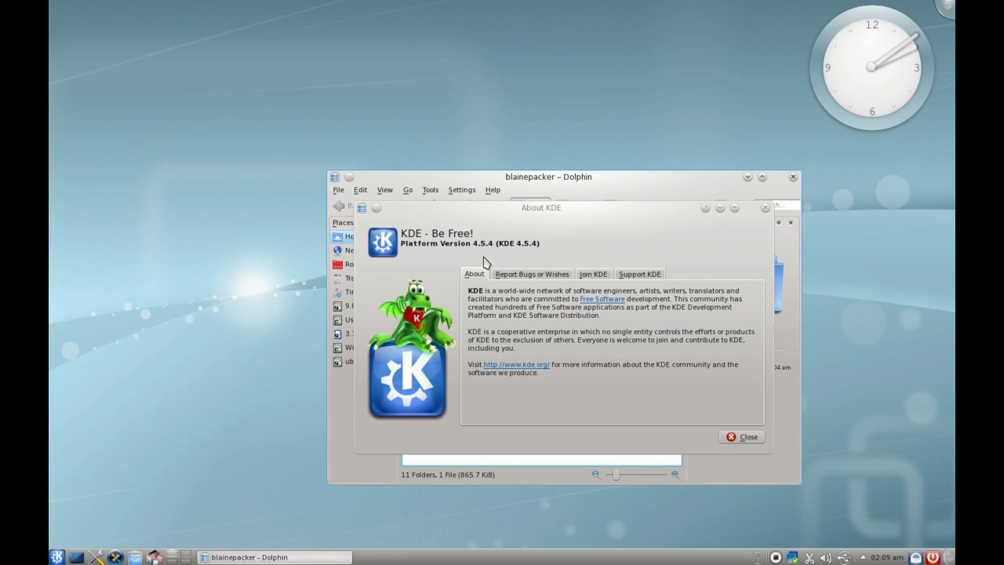
{"action": "left_click", "coordinate": [793, 177]}
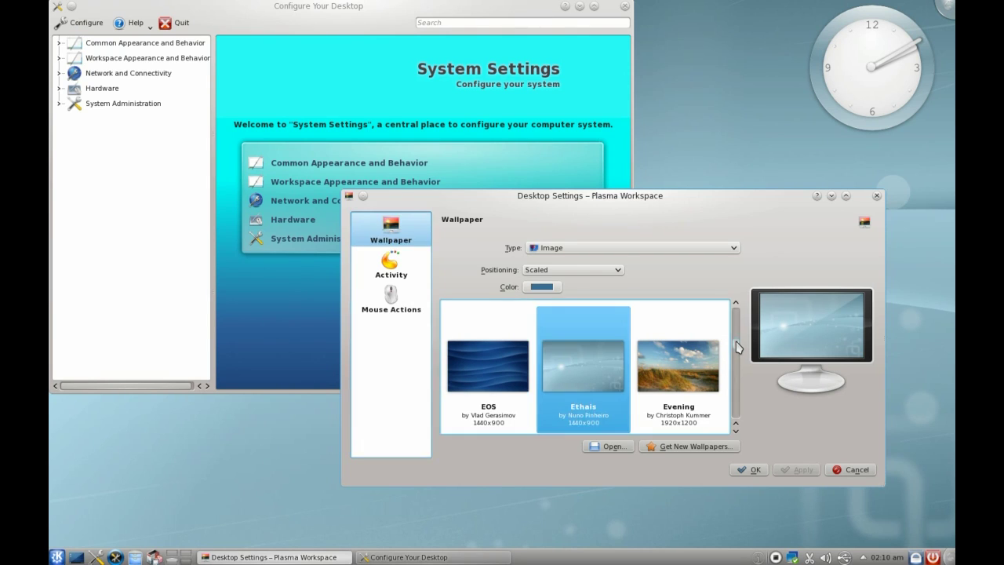
Browse the available wallpapers in the desktop settings from Ethais onward past Ladybuggin and Lightning
{"action": "scroll", "coordinate": [738, 350], "scroll_direction": "down", "scroll_amount": 2}
{"action": "scroll", "coordinate": [737, 352], "scroll_direction": "down", "scroll_amount": 3}
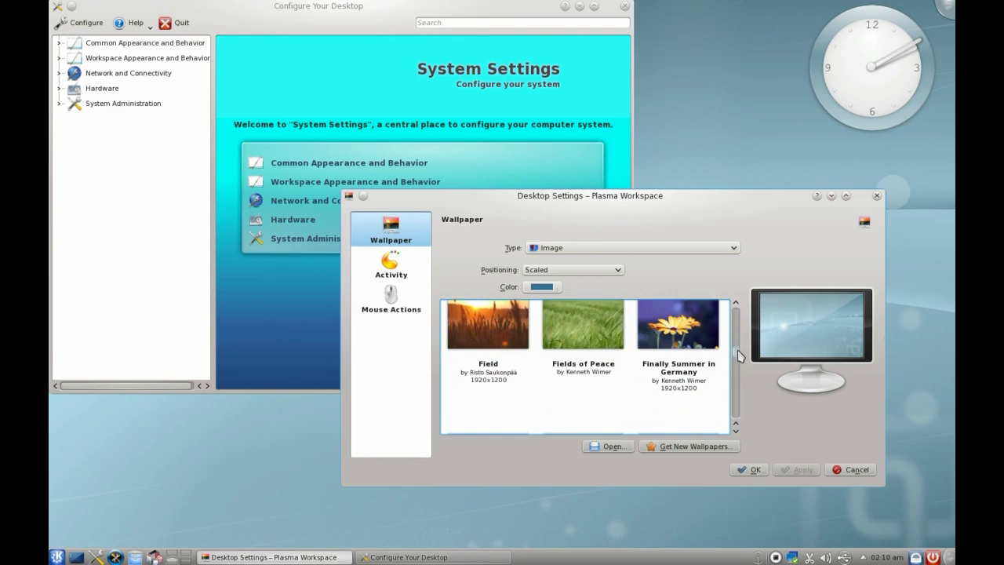
{"action": "scroll", "coordinate": [738, 365], "scroll_direction": "down", "scroll_amount": 5}
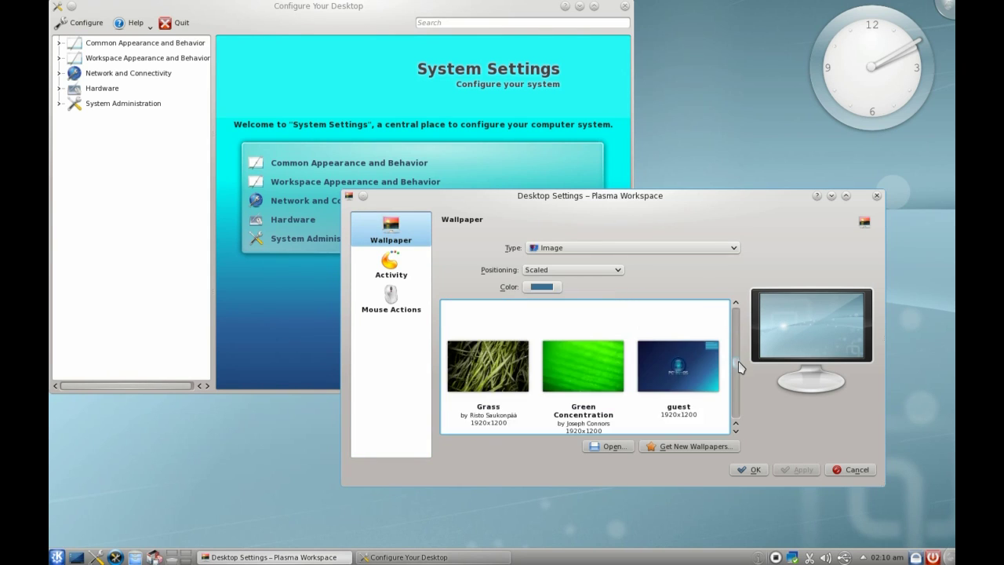
{"action": "left_click_drag", "start_coordinate": [738, 375], "coordinate": [738, 388]}
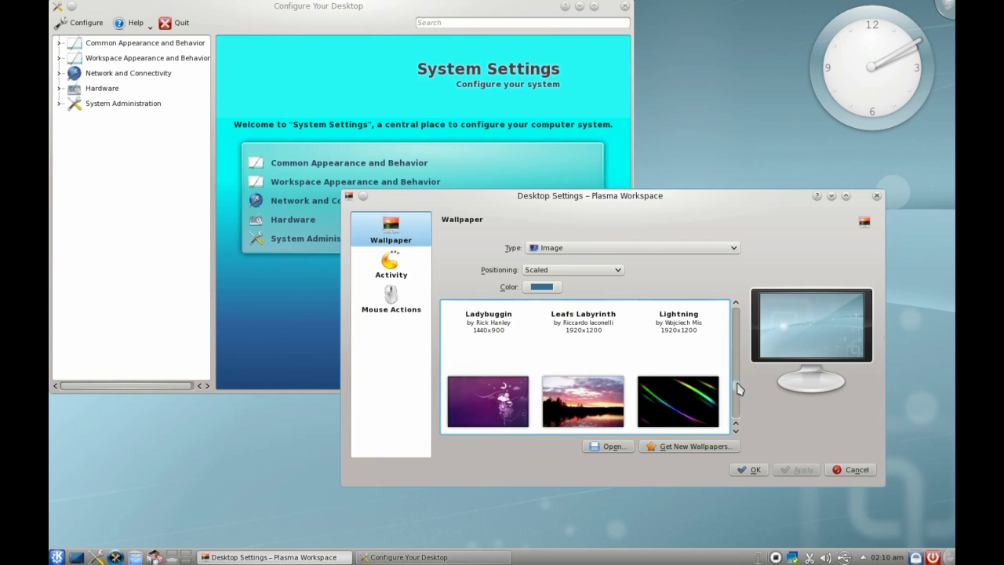
{"action": "scroll", "coordinate": [737, 388], "scroll_direction": "down", "scroll_amount": 2}
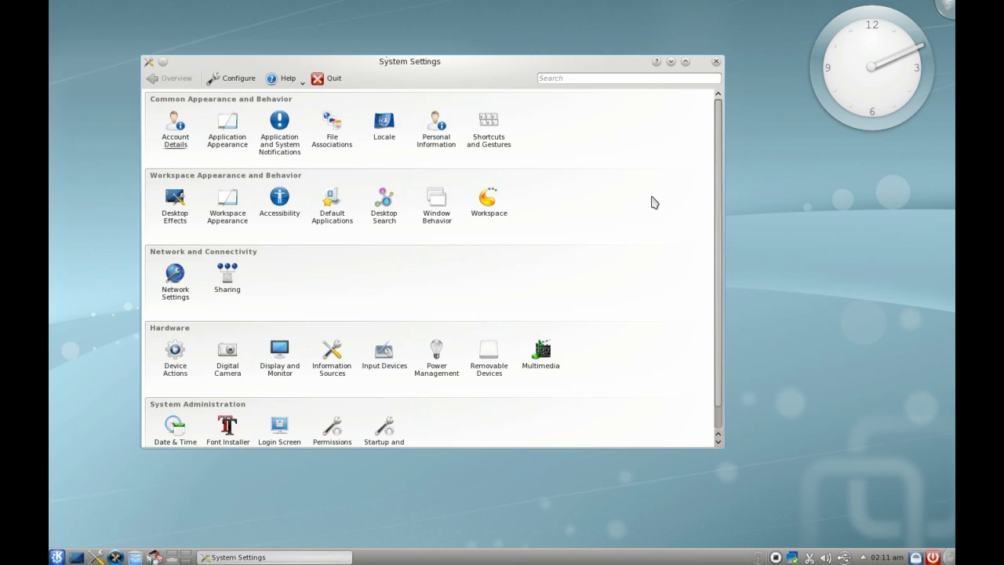
Look over the System Settings categories and browse the window decorations under Workspace Appearance
{"action": "scroll", "coordinate": [654, 202], "scroll_direction": "down", "scroll_amount": 1}
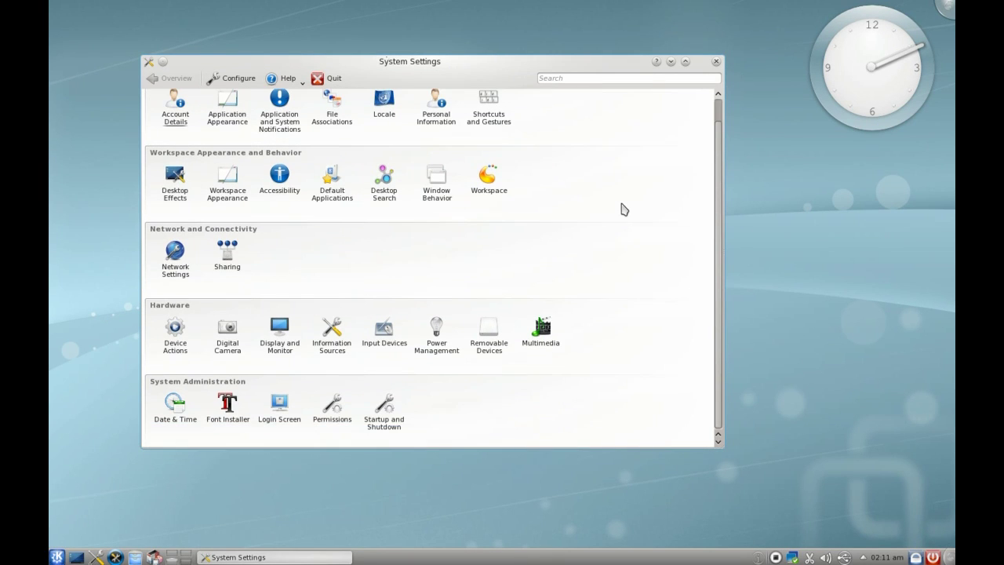
{"action": "scroll", "coordinate": [624, 210], "scroll_direction": "up", "scroll_amount": 1}
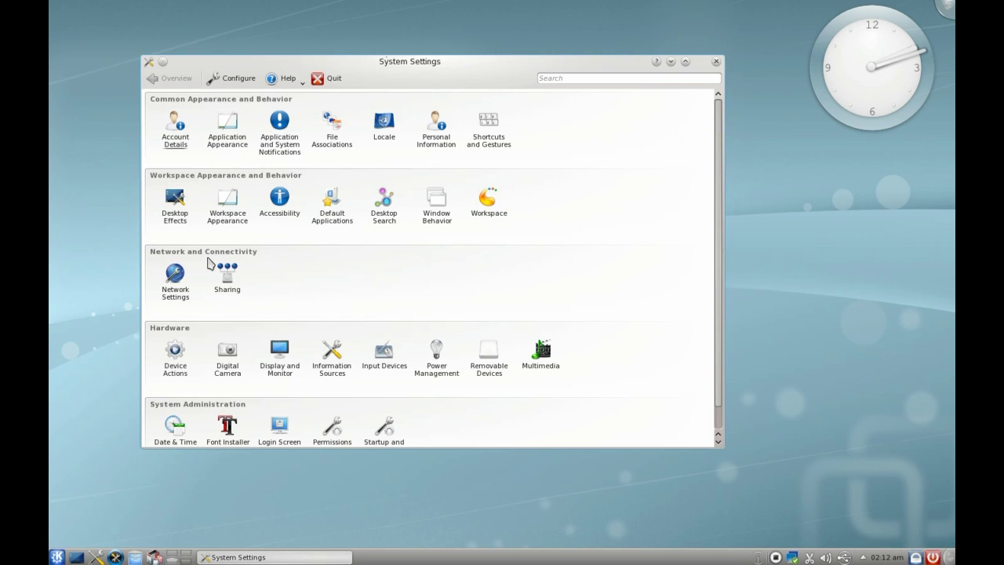
{"action": "left_click", "coordinate": [216, 221]}
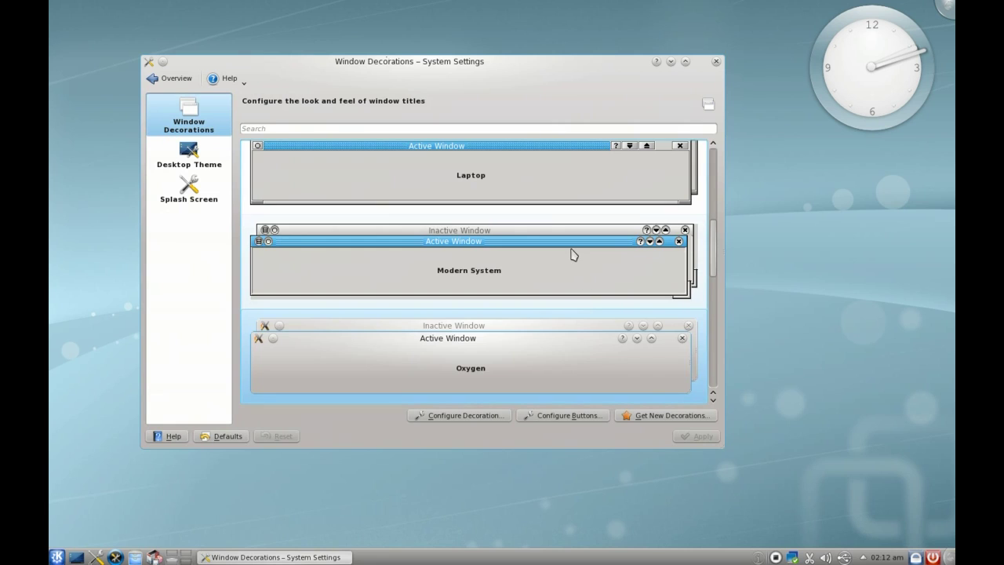
{"action": "left_click_drag", "start_coordinate": [714, 255], "coordinate": [731, 371]}
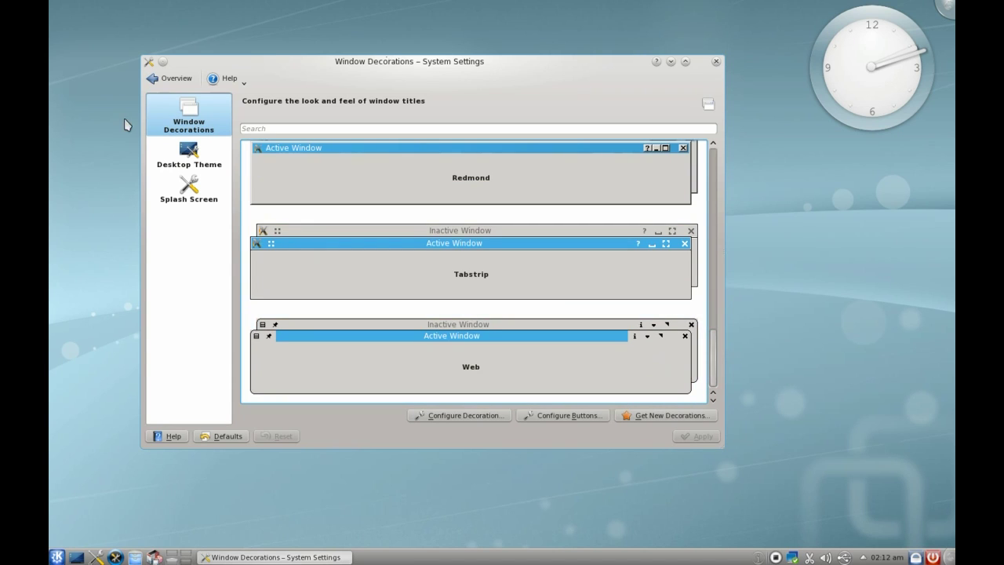
Apply the Glassified desktop theme and preview its look with the application launcher menu
{"action": "left_click", "coordinate": [189, 153]}
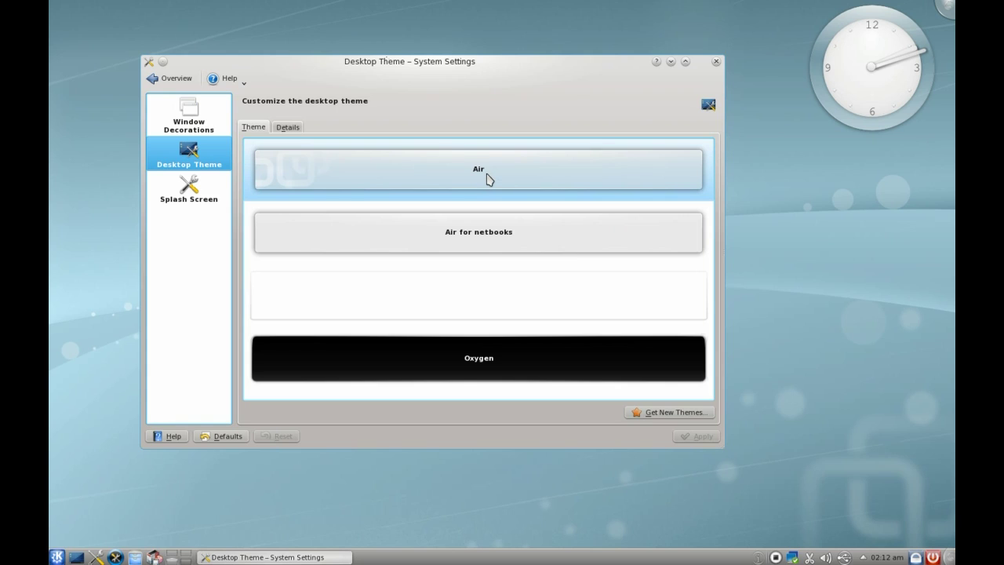
{"action": "left_click", "coordinate": [490, 284]}
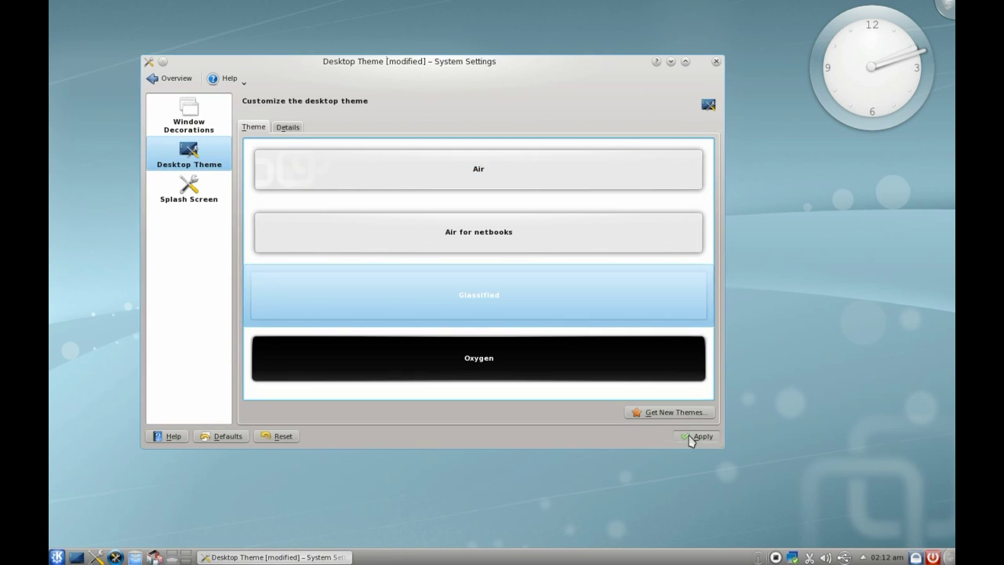
{"action": "left_click", "coordinate": [697, 436]}
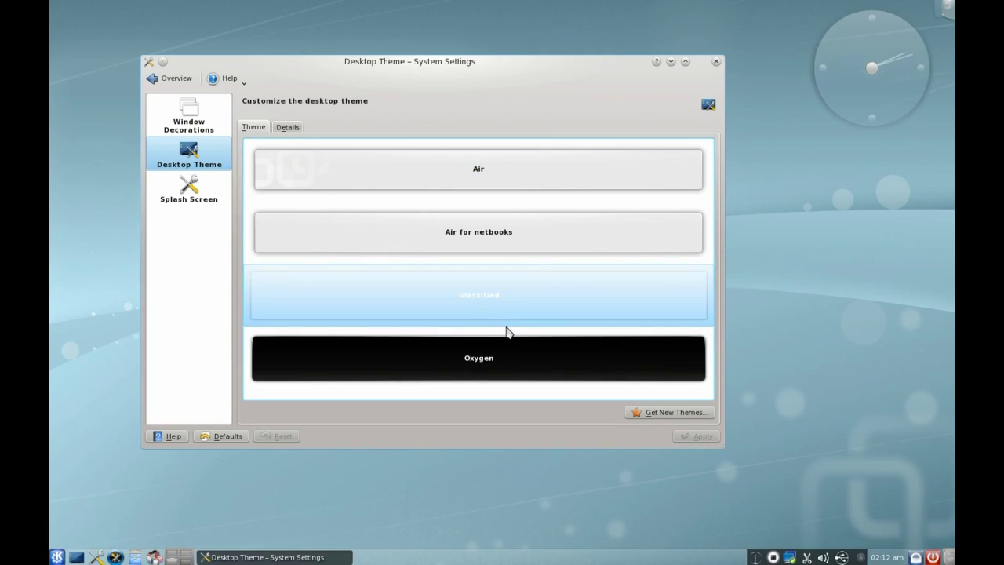
{"action": "left_click", "coordinate": [57, 557]}
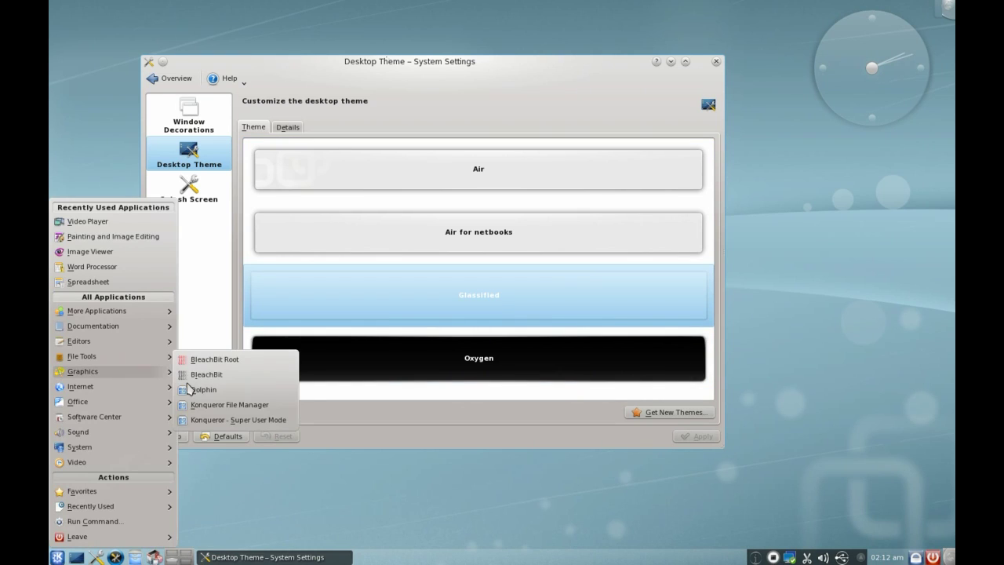
{"action": "left_click", "coordinate": [599, 450]}
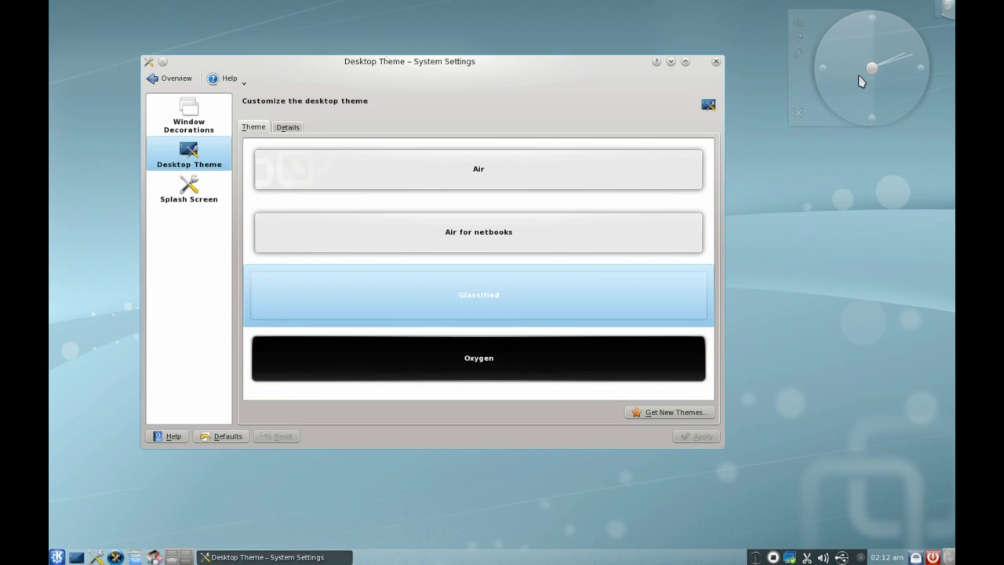
Apply the Oxygen desktop theme and switch back to the Air theme
{"action": "left_click", "coordinate": [411, 341]}
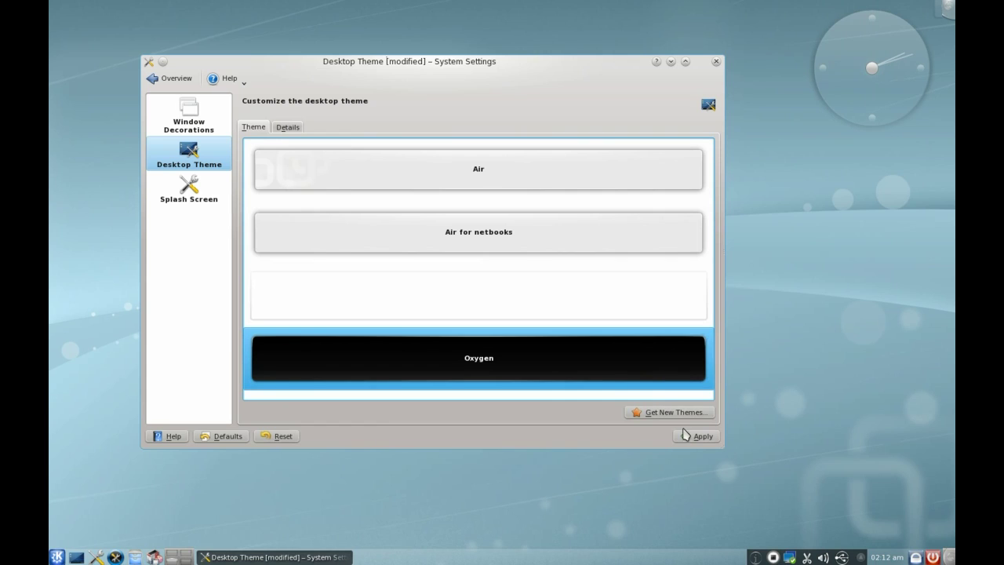
{"action": "left_click", "coordinate": [688, 436]}
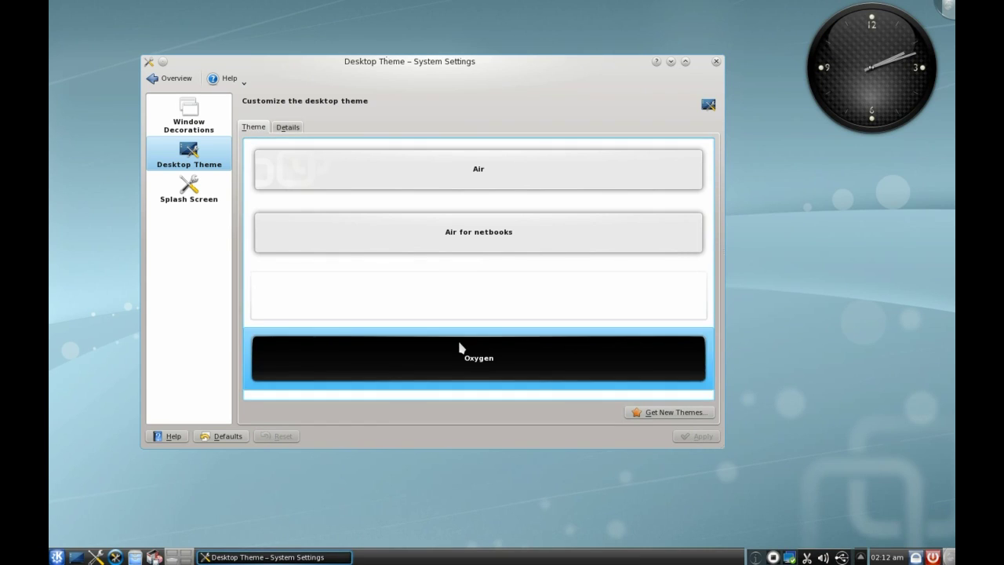
{"action": "left_click", "coordinate": [470, 161]}
{"action": "left_click", "coordinate": [688, 436]}
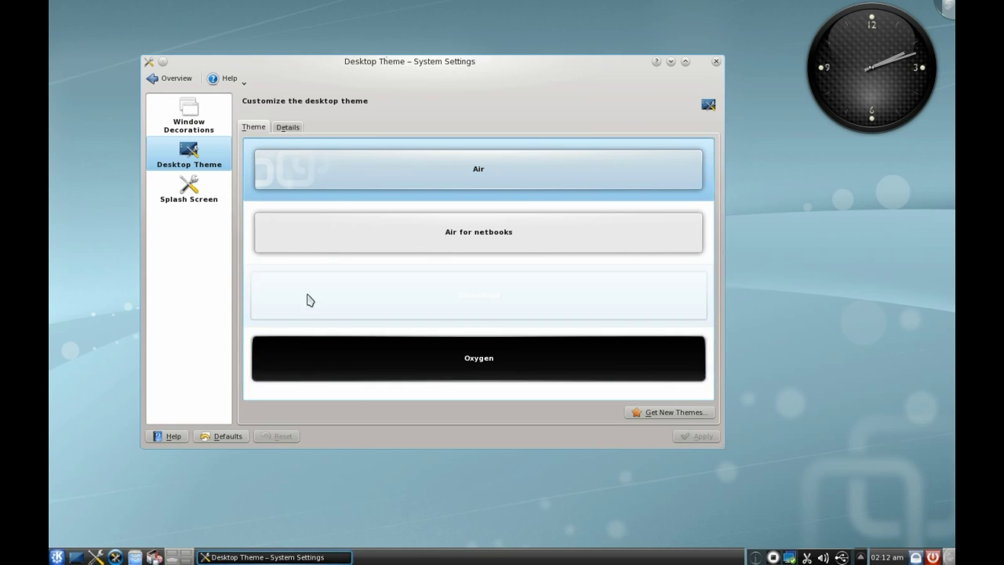
View the splash screen themes, return to the settings overview and look through its categories
{"action": "left_click", "coordinate": [185, 194]}
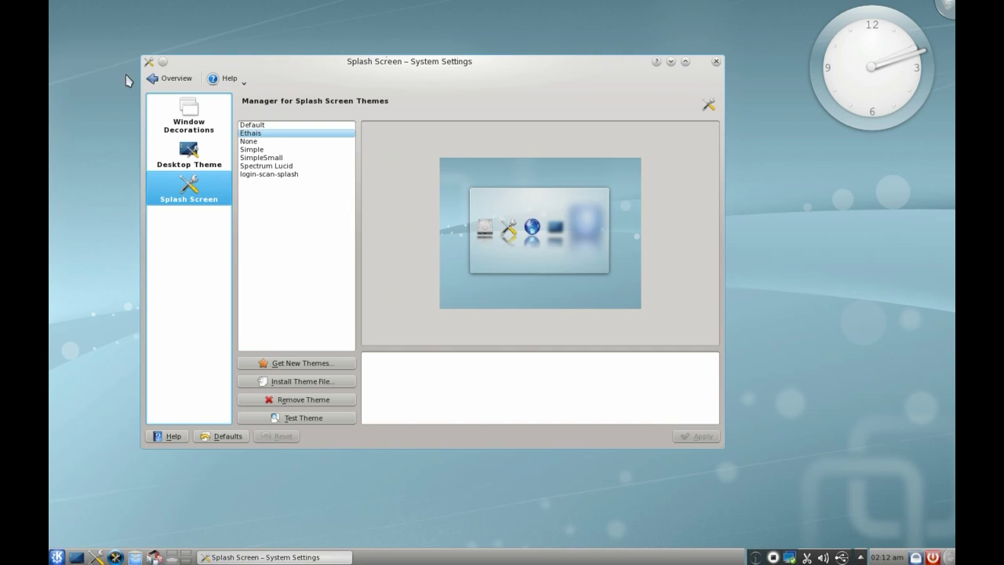
{"action": "left_click", "coordinate": [154, 79]}
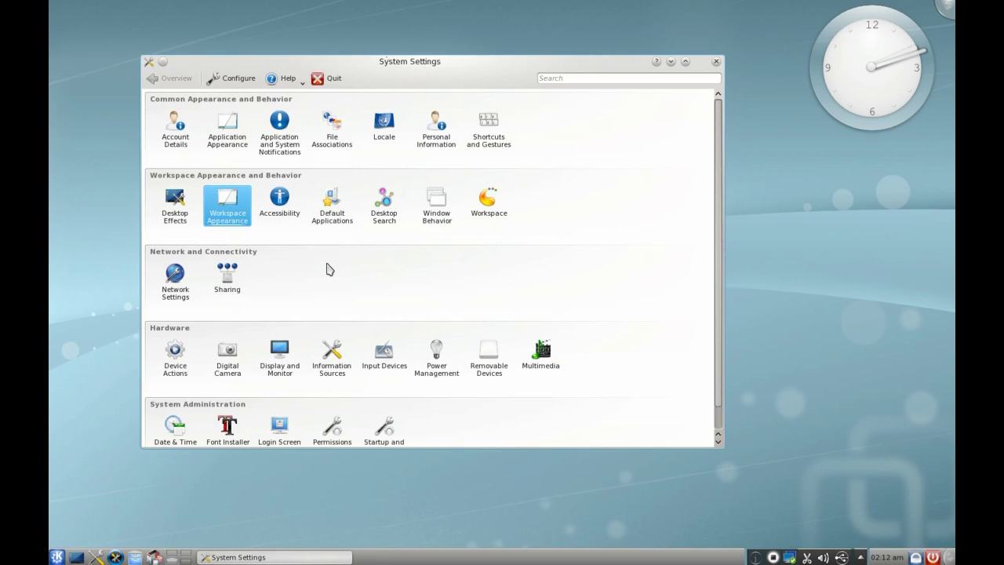
{"action": "scroll", "coordinate": [306, 267], "scroll_direction": "down", "scroll_amount": 1}
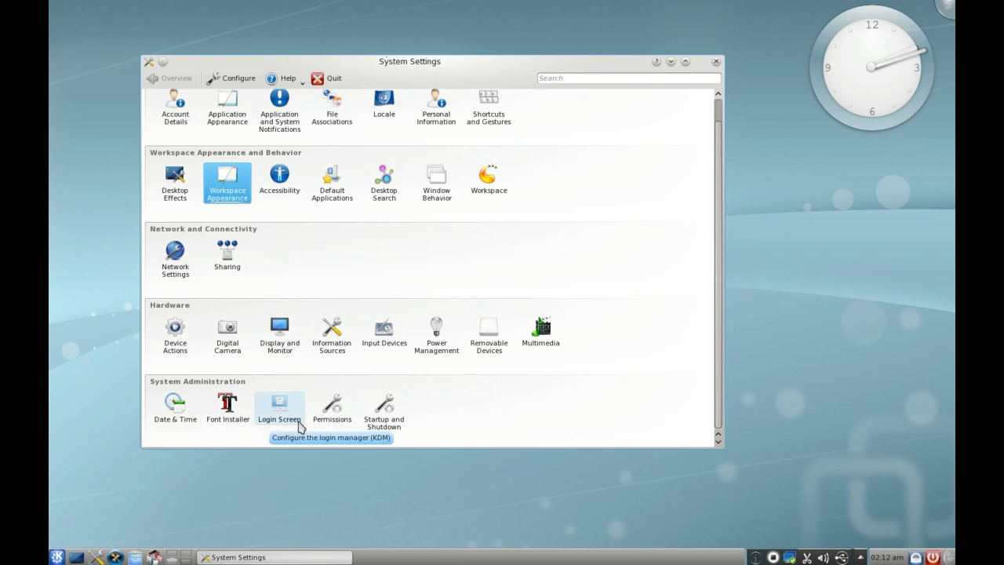
{"action": "scroll", "coordinate": [570, 363], "scroll_direction": "up", "scroll_amount": 1}
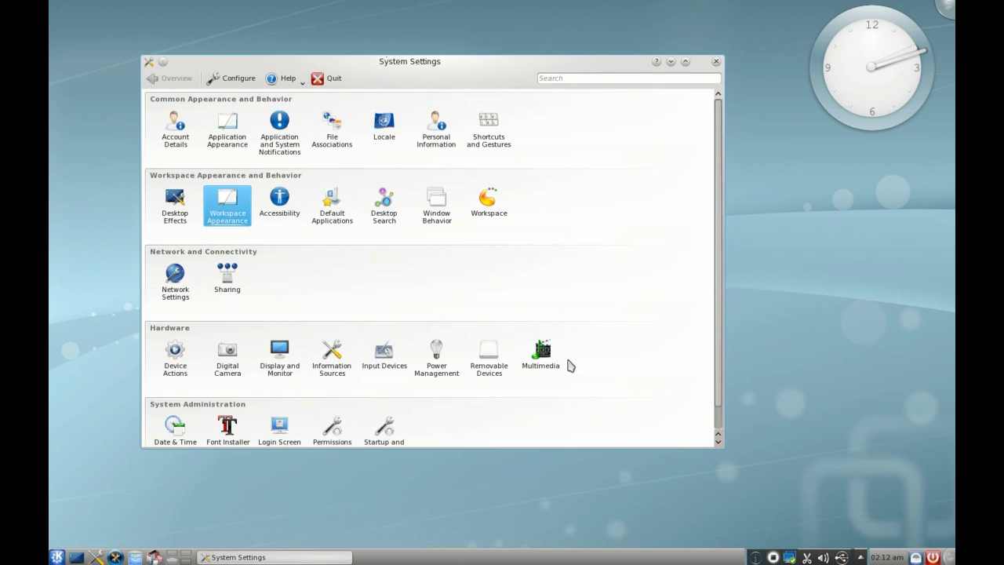
Change the Plasma workspace type to Netbook in the Workspace settings and apply it
{"action": "left_click", "coordinate": [493, 206]}
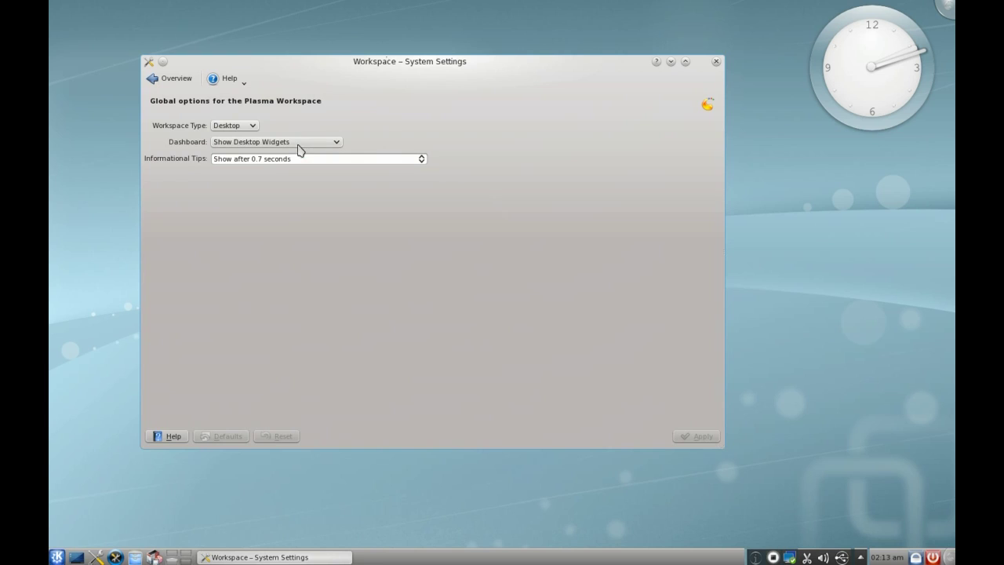
{"action": "left_click", "coordinate": [226, 127]}
{"action": "left_click", "coordinate": [233, 146]}
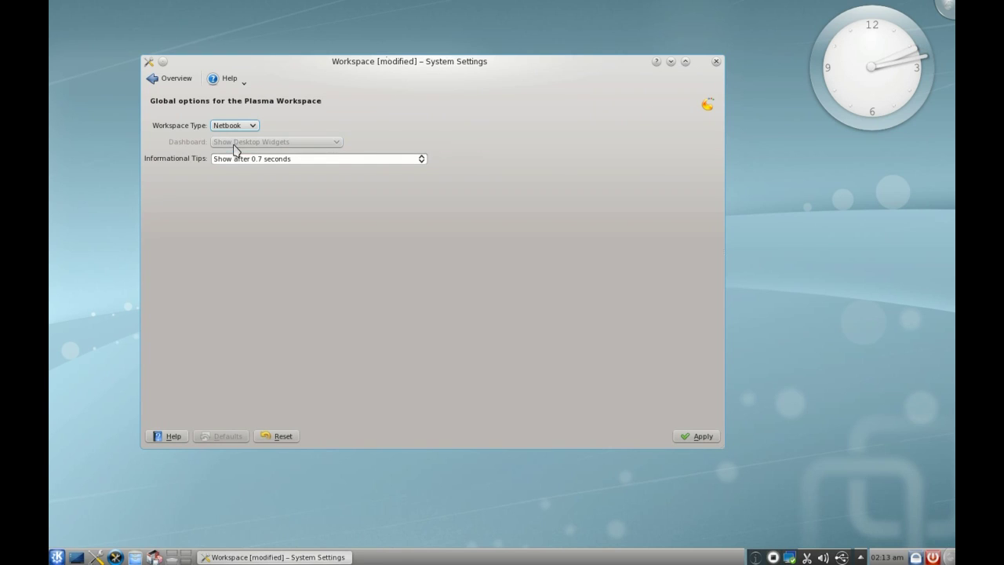
{"action": "left_click", "coordinate": [689, 437]}
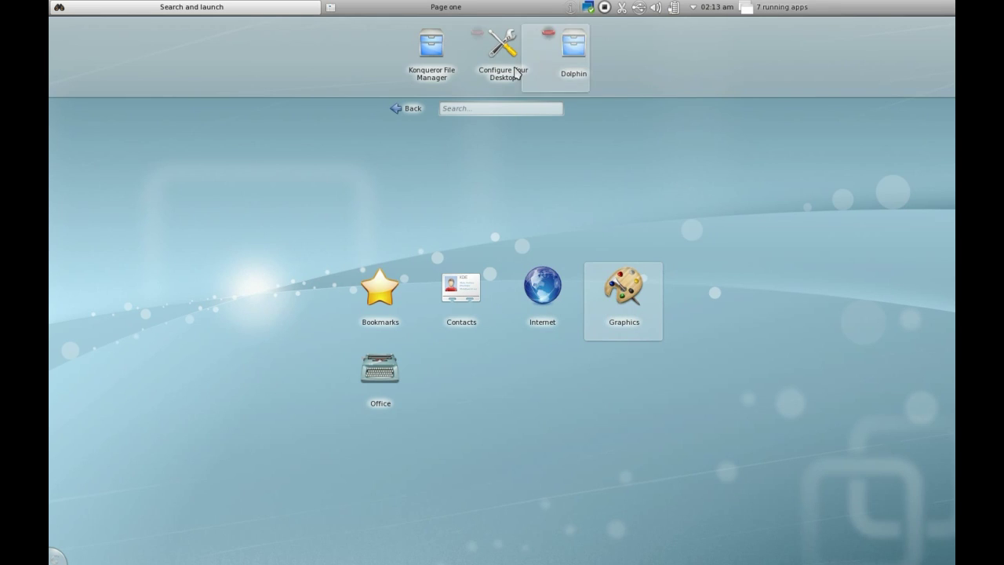
Search the netbook launcher for "kword" and for "kdenl"
{"action": "left_click", "coordinate": [487, 109]}
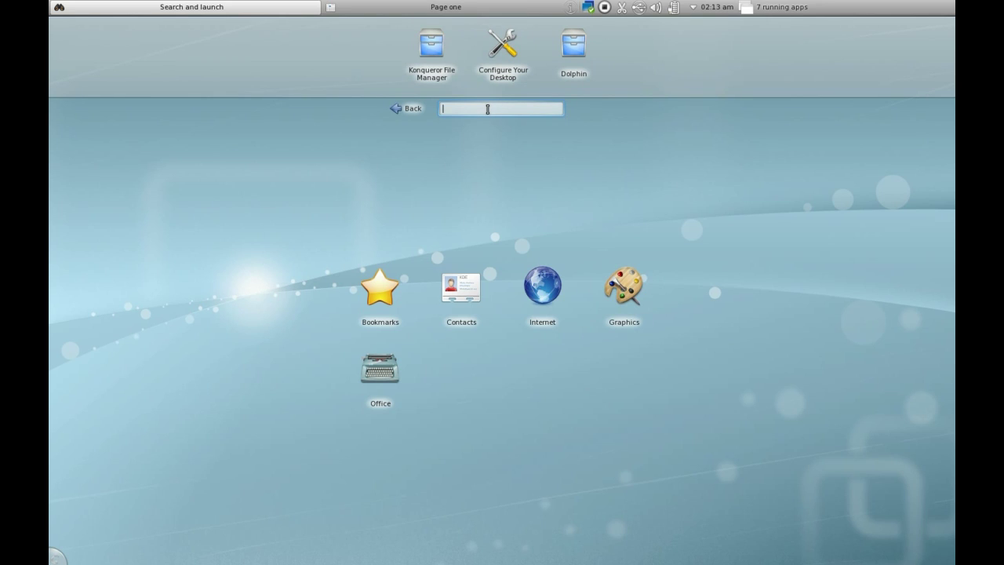
{"action": "type", "text": "kword"}
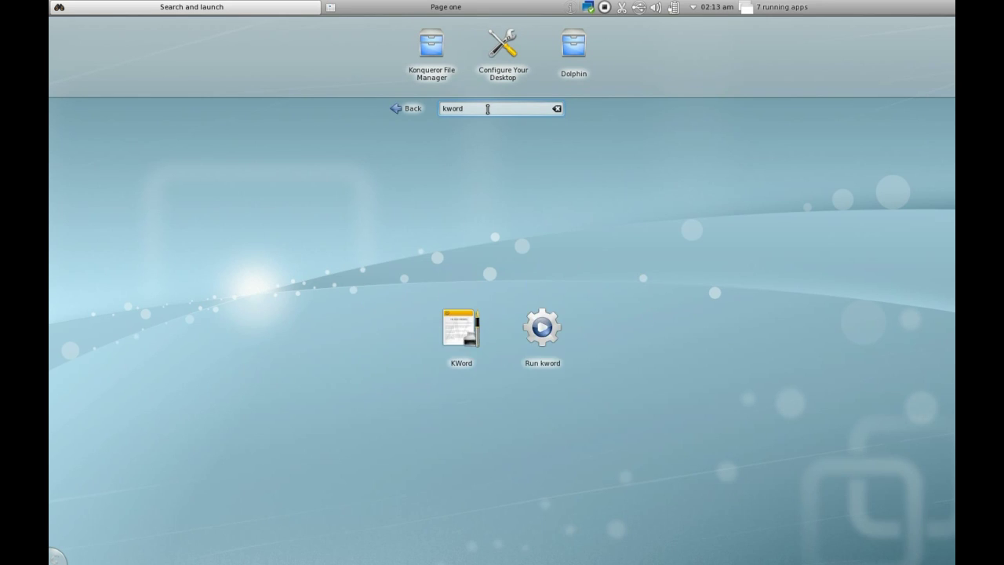
{"action": "key", "text": "ctrl+a"}
{"action": "type", "text": "kdenl"}
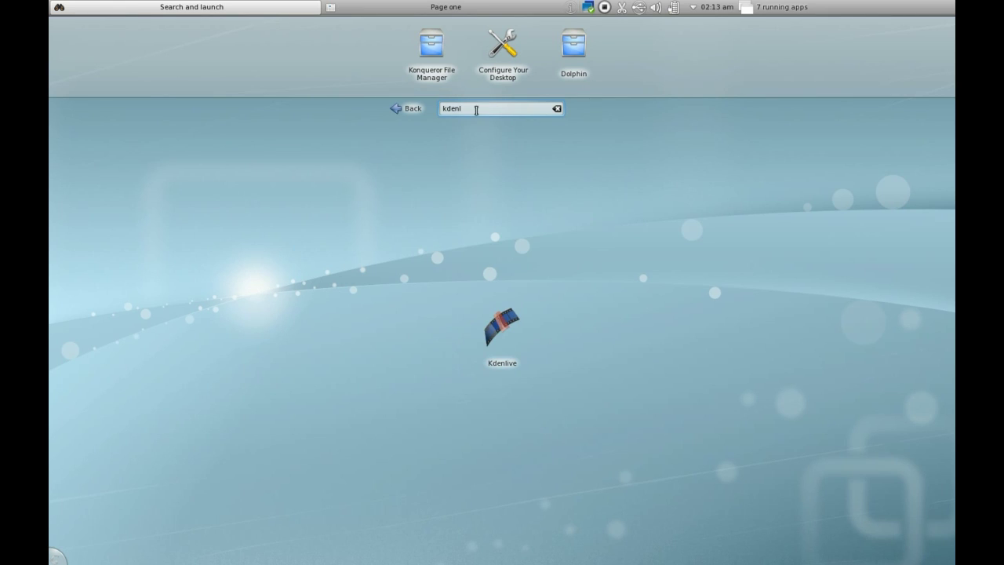
Replace the launcher search text with "music" to find music applications
{"action": "key", "text": "ctrl+a"}
{"action": "type", "text": "msu"}
{"action": "key", "text": "BackSpace"}
{"action": "key", "text": "BackSpace"}
{"action": "type", "text": "usic"}
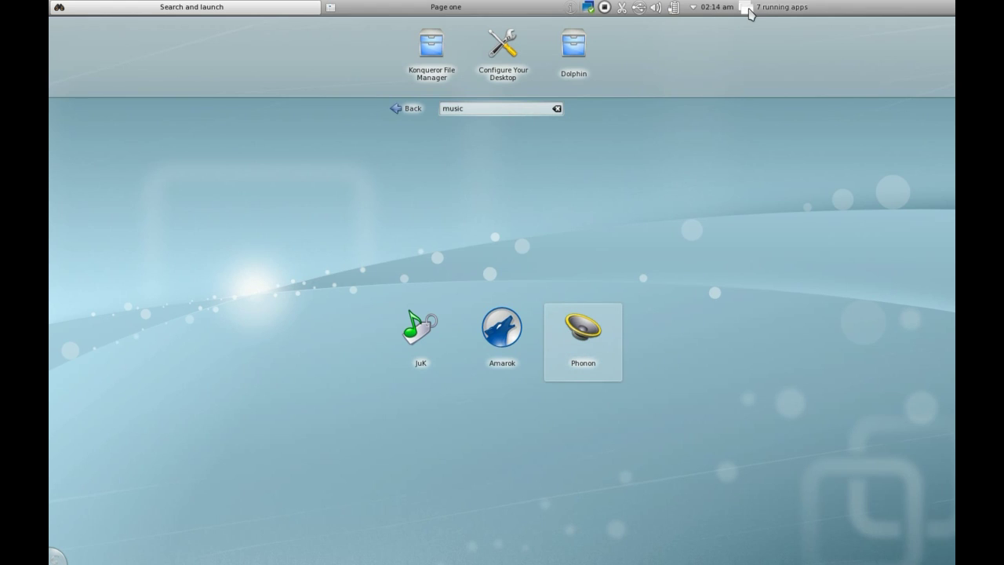
Check the list of running applications, close it and show the Page one activity with its widgets
{"action": "left_click", "coordinate": [751, 10]}
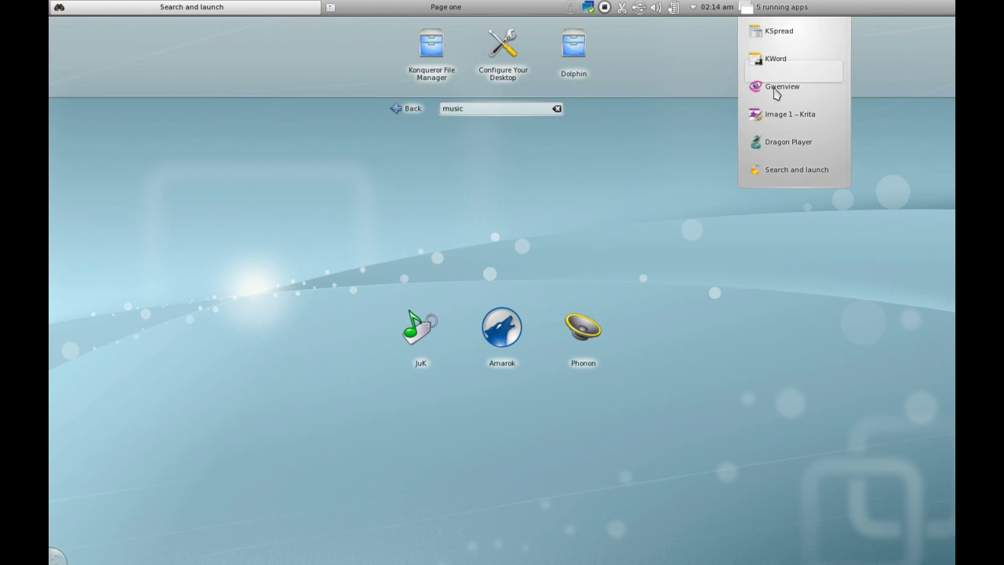
{"action": "left_click", "coordinate": [784, 6]}
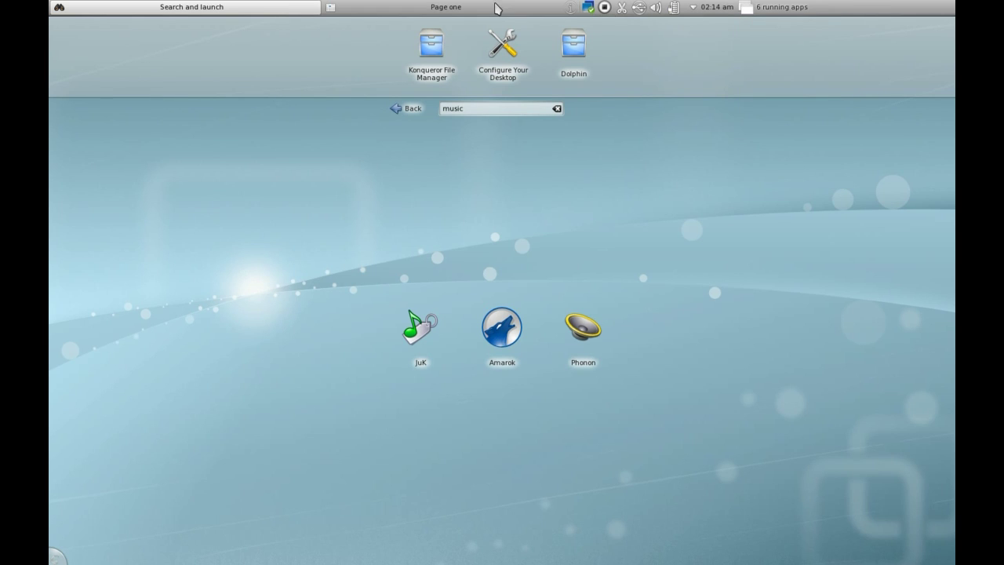
{"action": "left_click", "coordinate": [330, 7]}
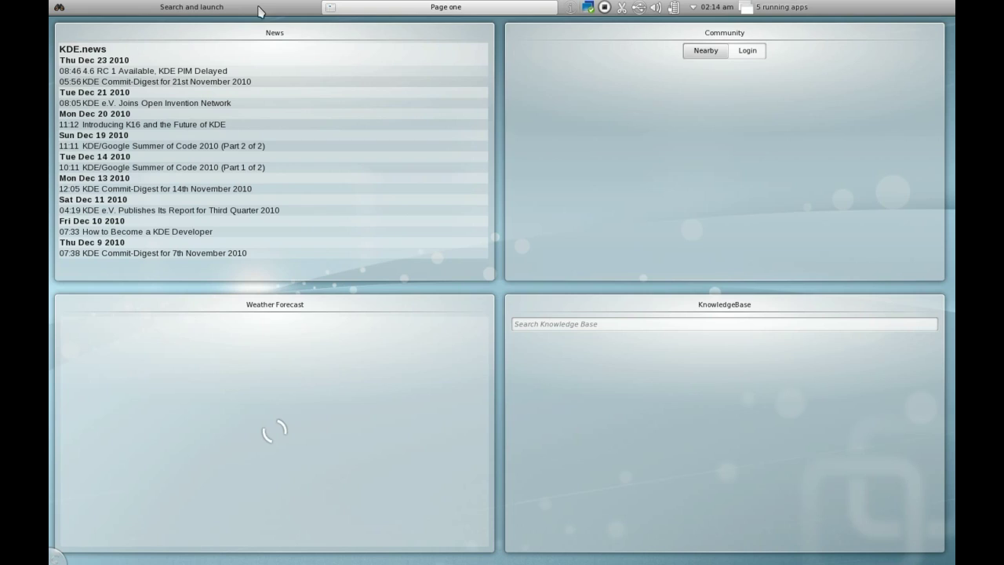
Open the desktop configuration from the netbook launcher and set the Plasma workspace type back to Desktop
{"action": "left_click", "coordinate": [214, 8]}
{"action": "type", "text": "music"}
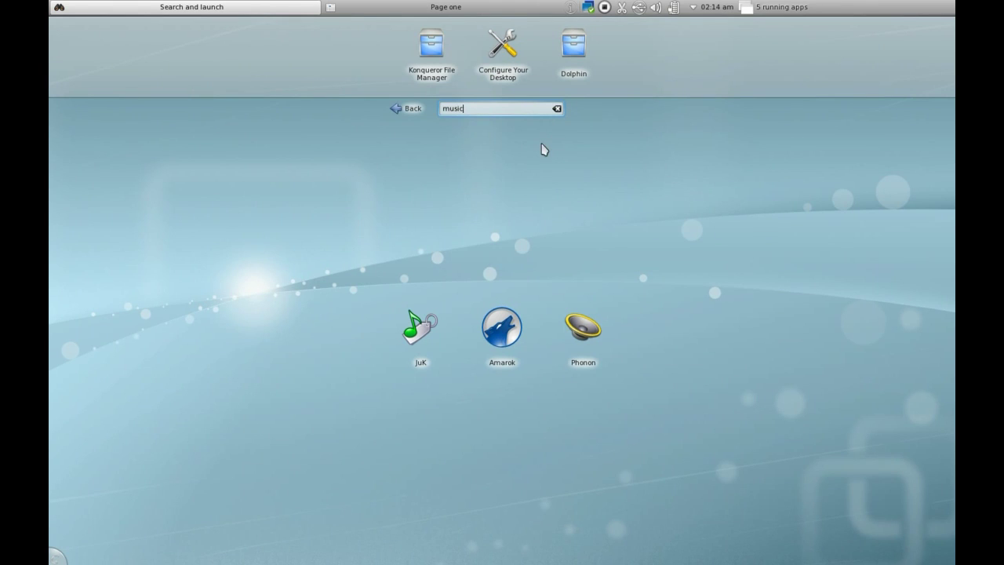
{"action": "left_click", "coordinate": [502, 47]}
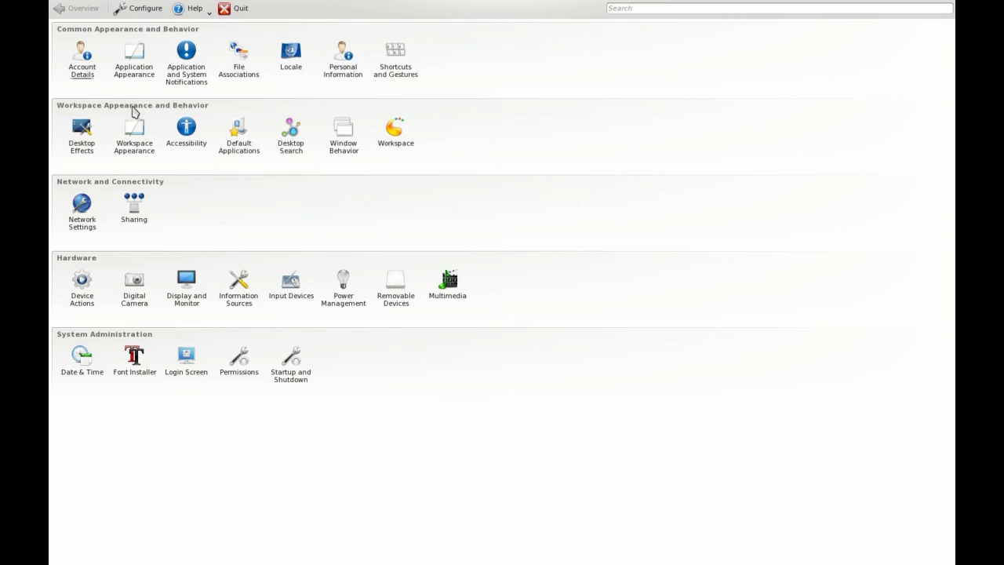
{"action": "left_click", "coordinate": [392, 132]}
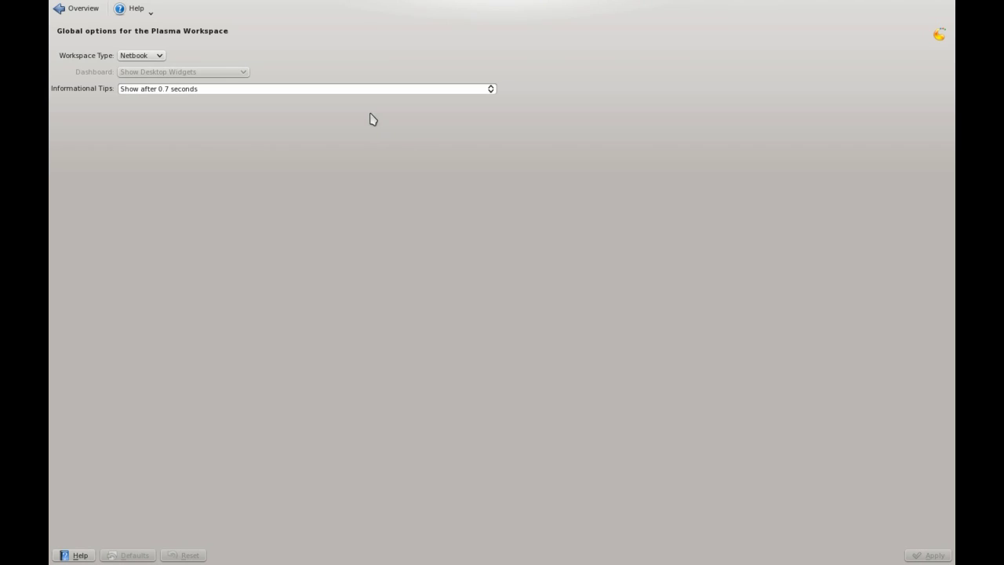
{"action": "left_click", "coordinate": [159, 56]}
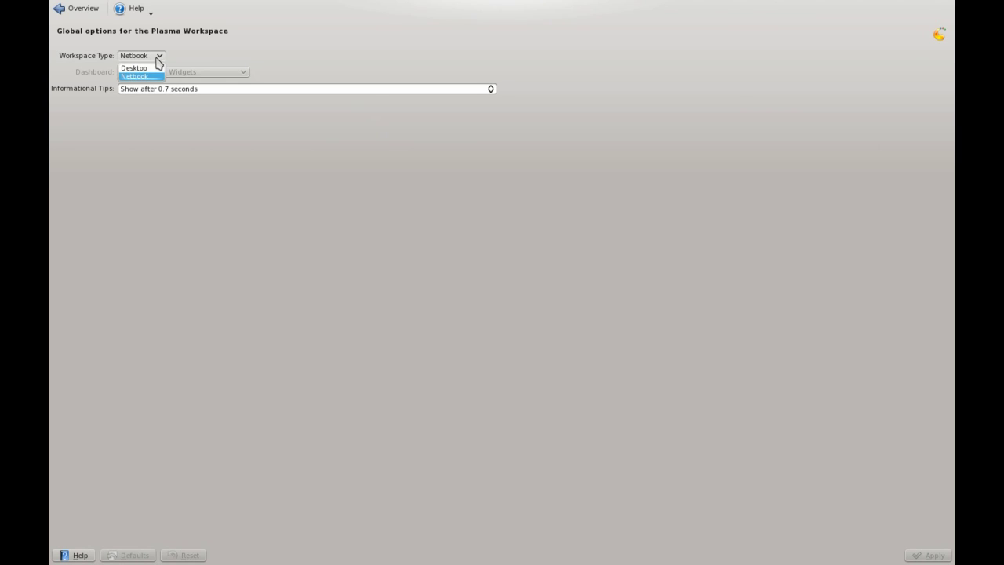
{"action": "left_click", "coordinate": [134, 68]}
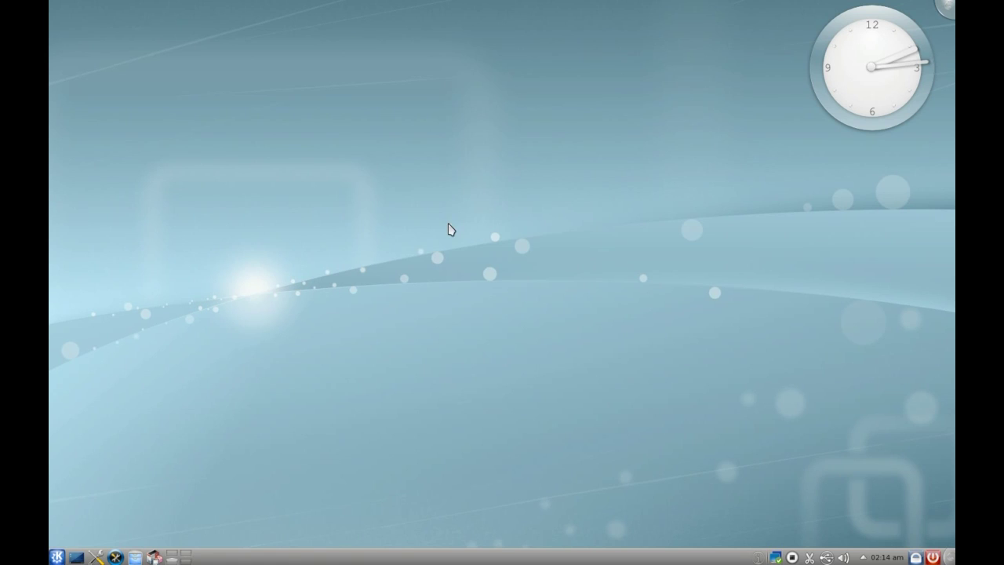
Add the Bouncy Ball, Calendar and Battery Monitor widgets to the desktop and throw the ball across it
{"action": "right_click", "coordinate": [450, 226]}
{"action": "left_click", "coordinate": [476, 250]}
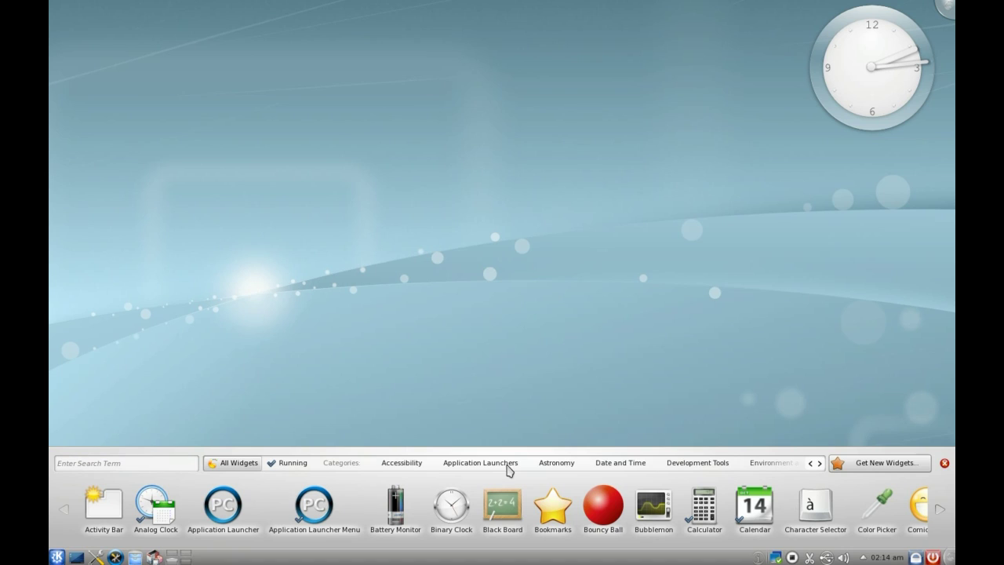
{"action": "left_click_drag", "start_coordinate": [602, 506], "coordinate": [421, 248]}
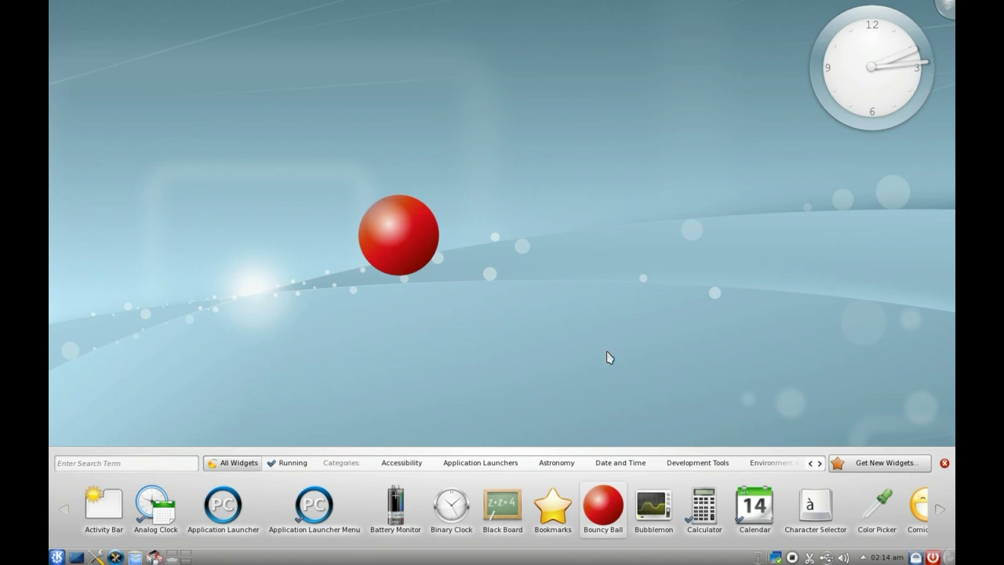
{"action": "left_click_drag", "start_coordinate": [752, 505], "coordinate": [538, 139]}
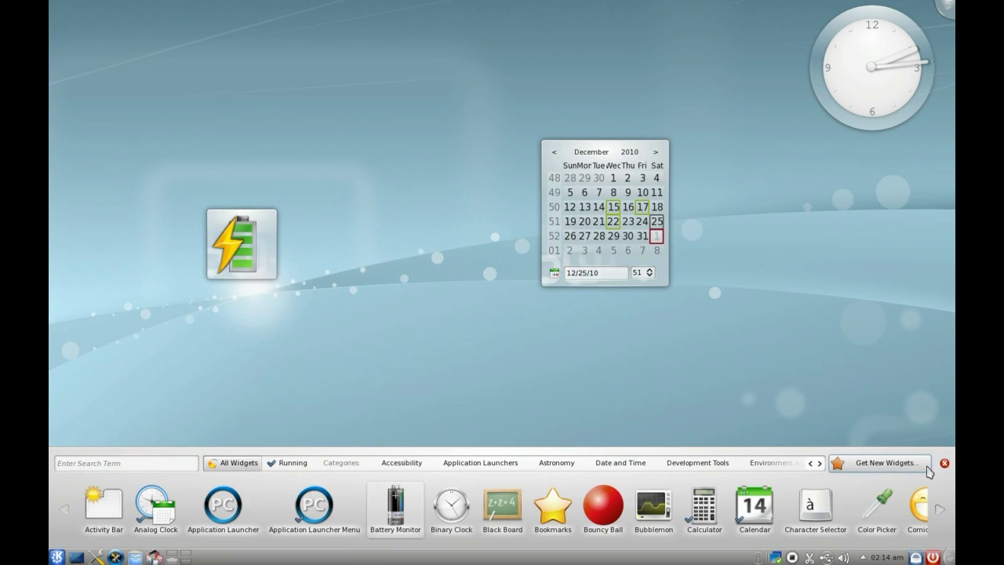
{"action": "left_click", "coordinate": [944, 462]}
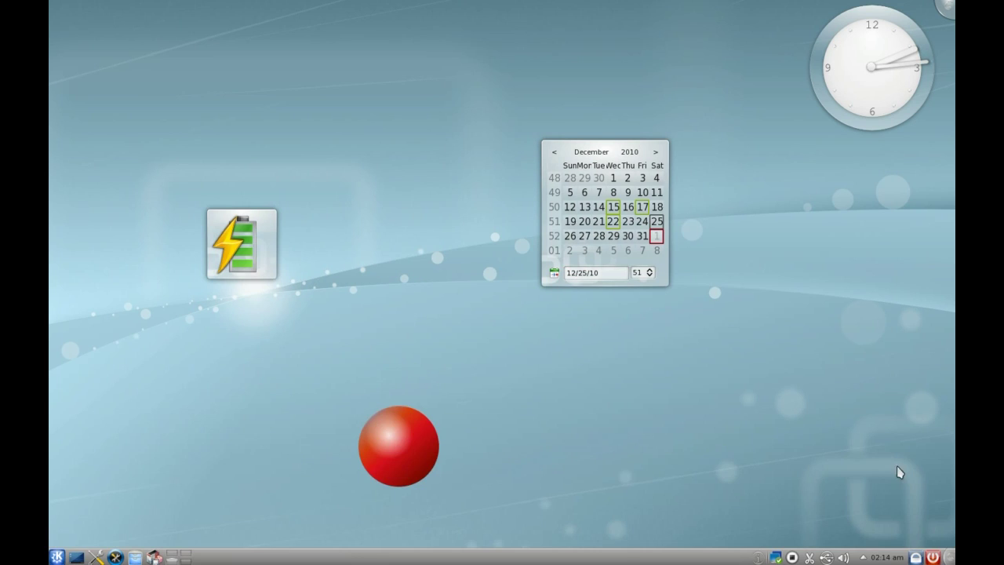
{"action": "left_click_drag", "start_coordinate": [416, 475], "coordinate": [50, 207]}
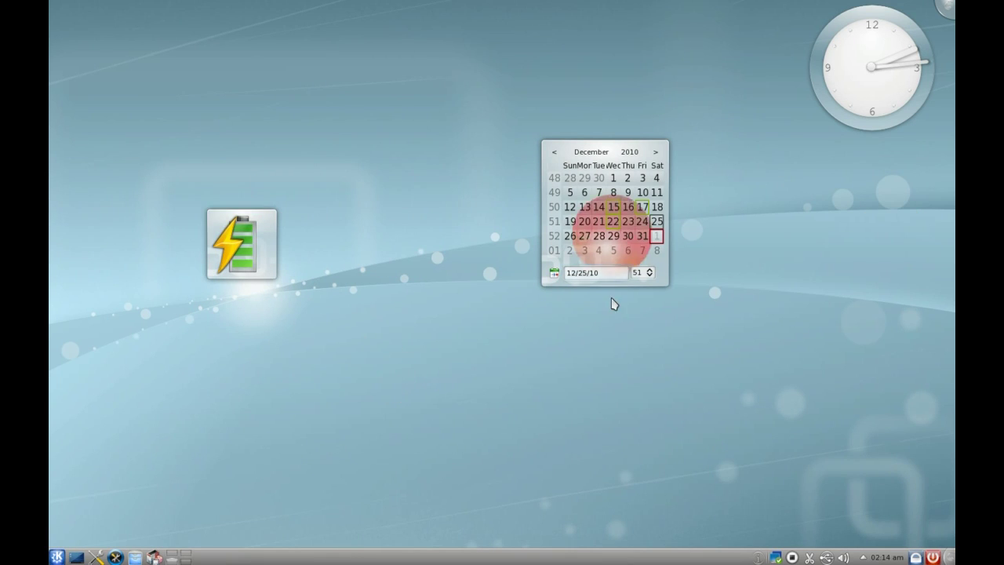
Remove the Bouncy Ball and Battery Monitor widgets from the desktop
{"action": "mouse_move", "coordinate": [308, 352]}
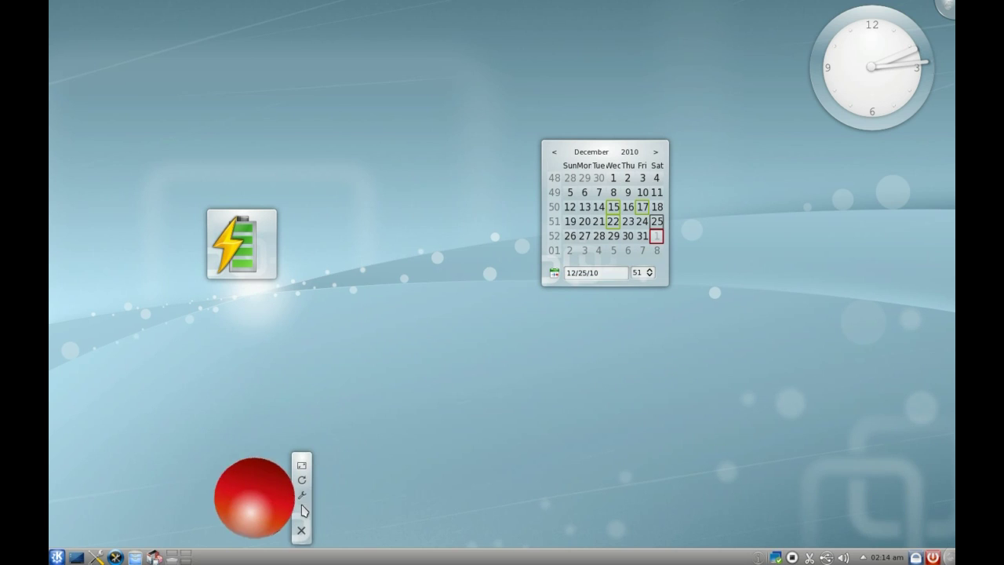
{"action": "left_click", "coordinate": [270, 538]}
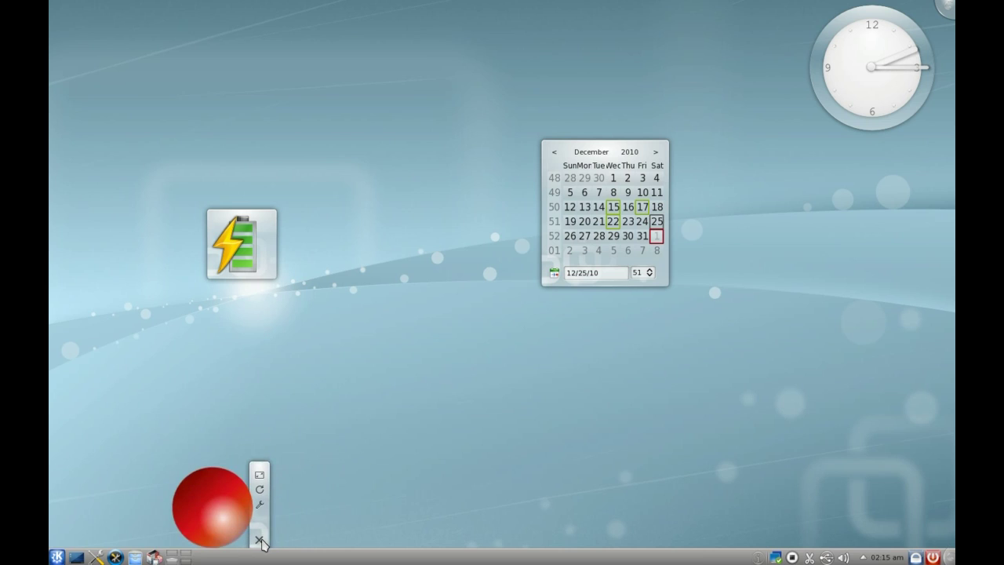
{"action": "mouse_move", "coordinate": [269, 261]}
{"action": "left_click", "coordinate": [288, 276]}
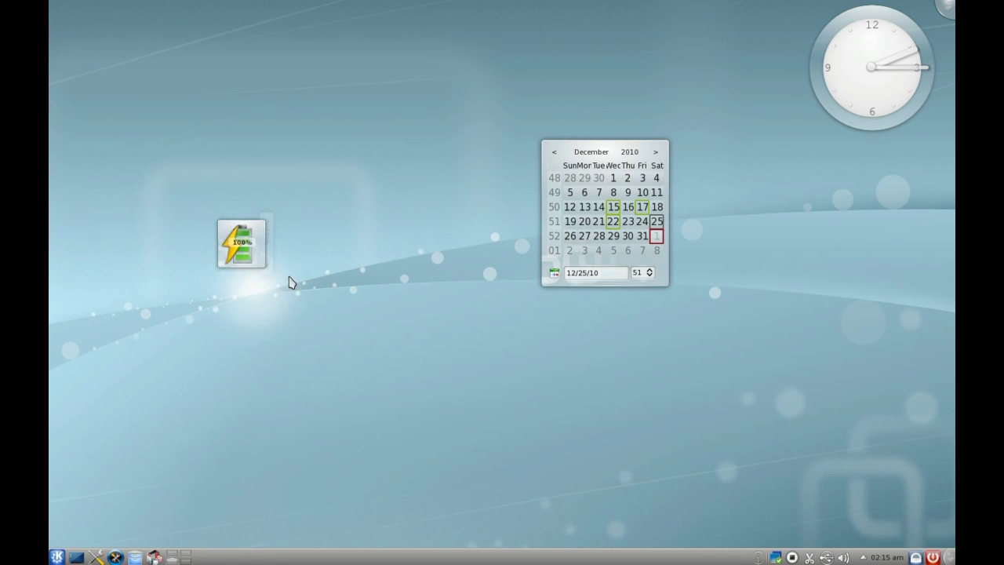
Widen and rotate the Calendar widget, and remove it from the desktop
{"action": "mouse_move", "coordinate": [513, 173]}
{"action": "left_click_drag", "start_coordinate": [528, 170], "coordinate": [367, 148]}
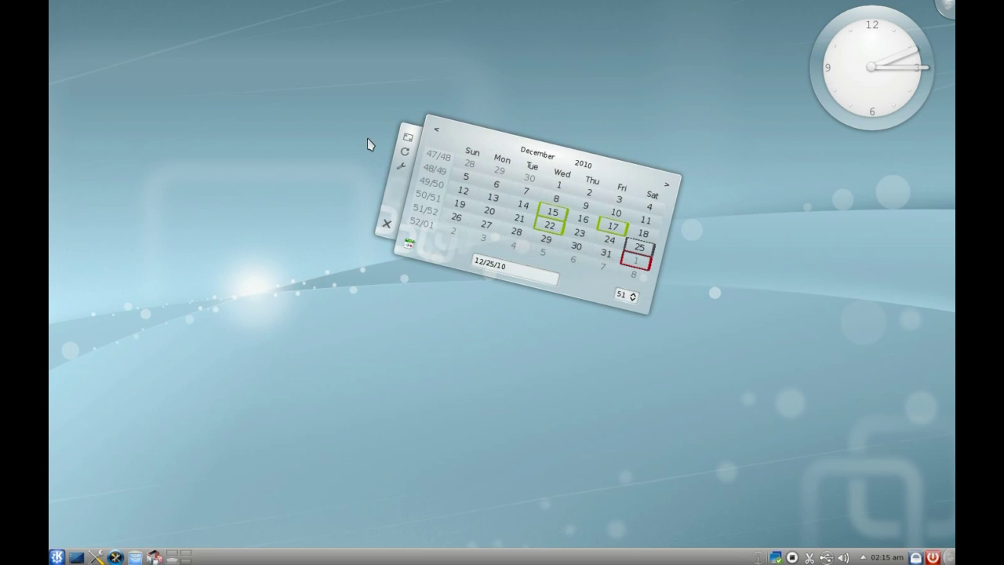
{"action": "left_click", "coordinate": [386, 224]}
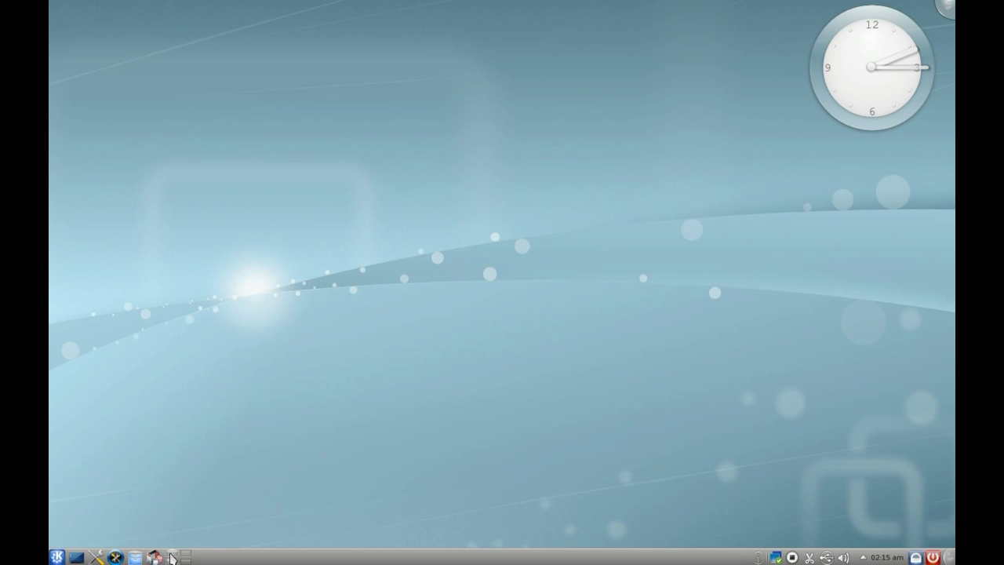
Look through the categories of the application launcher, including Editors and Office, and close it
{"action": "left_click", "coordinate": [56, 557]}
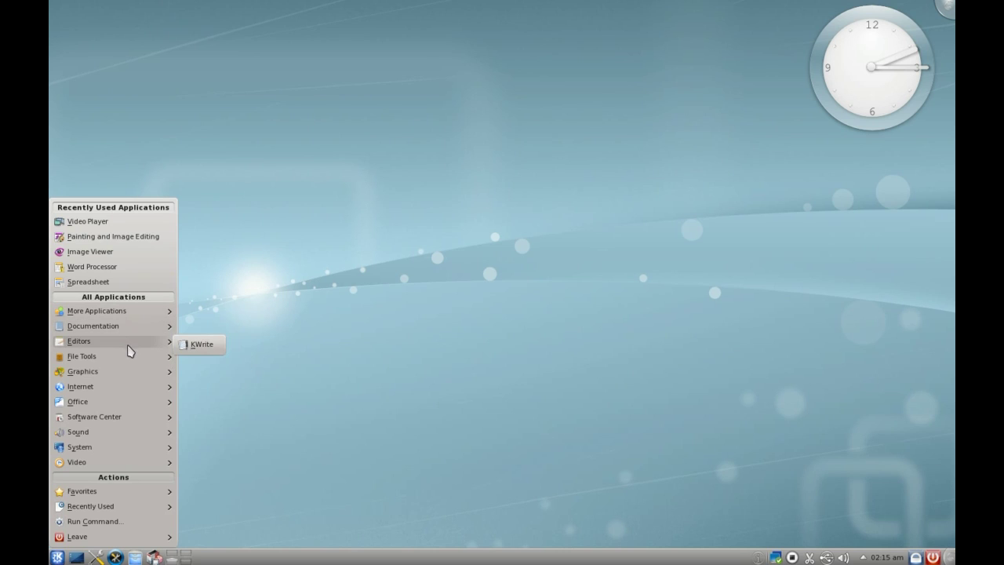
{"action": "mouse_move", "coordinate": [132, 392]}
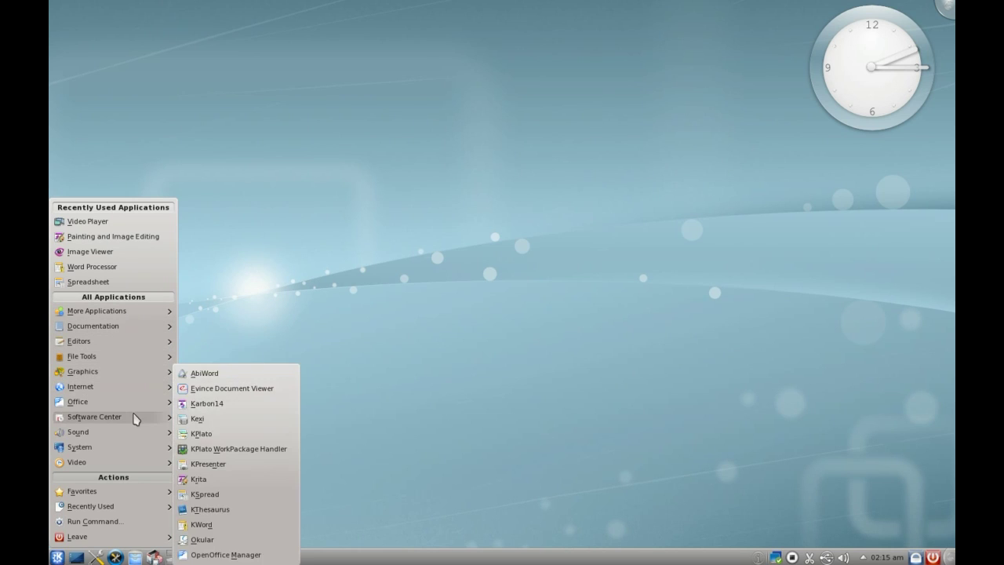
{"action": "left_click", "coordinate": [196, 551]}
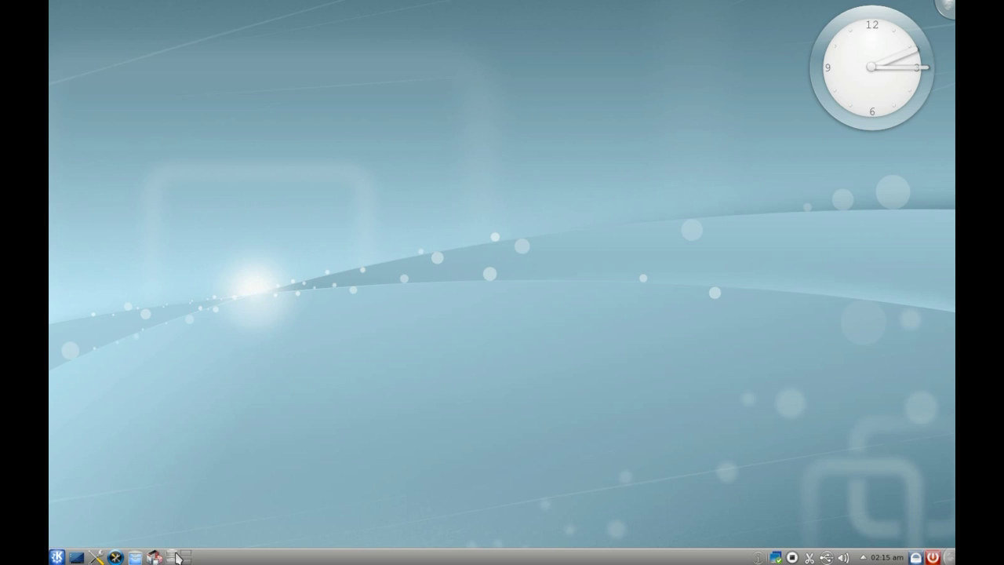
Switch to the virtual desktop holding the office applications, rearrange the KWord and KSpread windows and close KSpread
{"action": "left_click", "coordinate": [186, 557]}
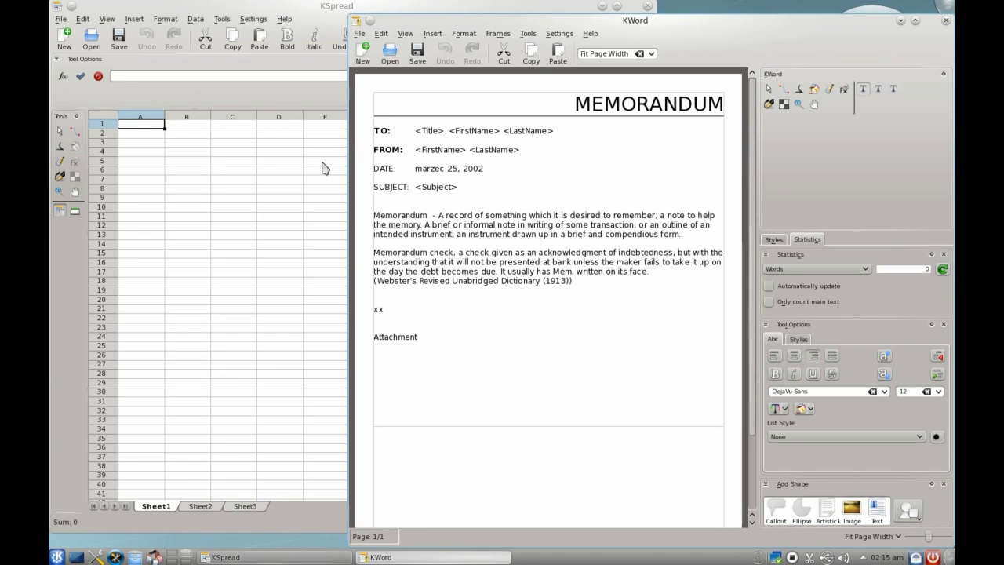
{"action": "left_click_drag", "start_coordinate": [620, 20], "coordinate": [510, 6]}
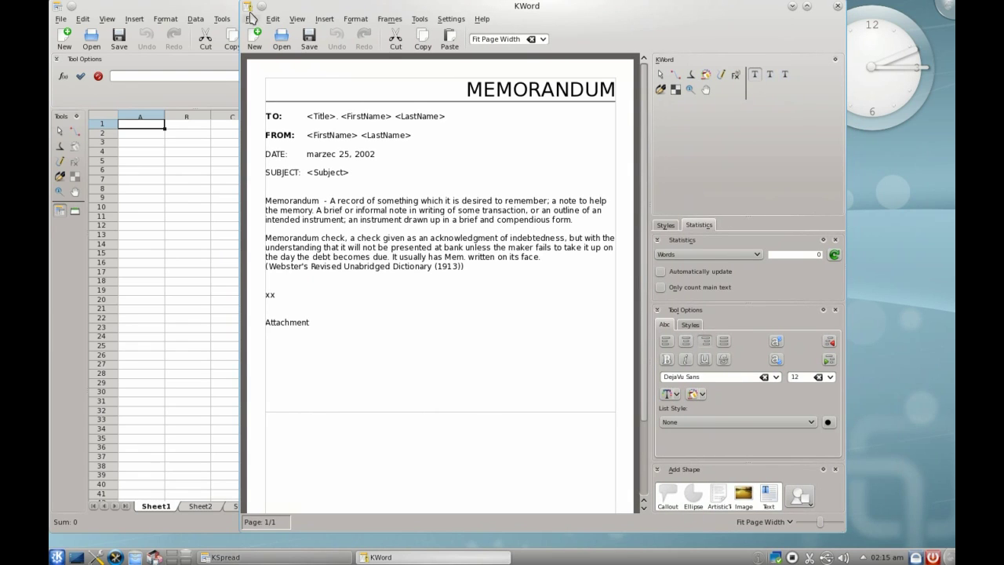
{"action": "left_click_drag", "start_coordinate": [229, 8], "coordinate": [383, 22]}
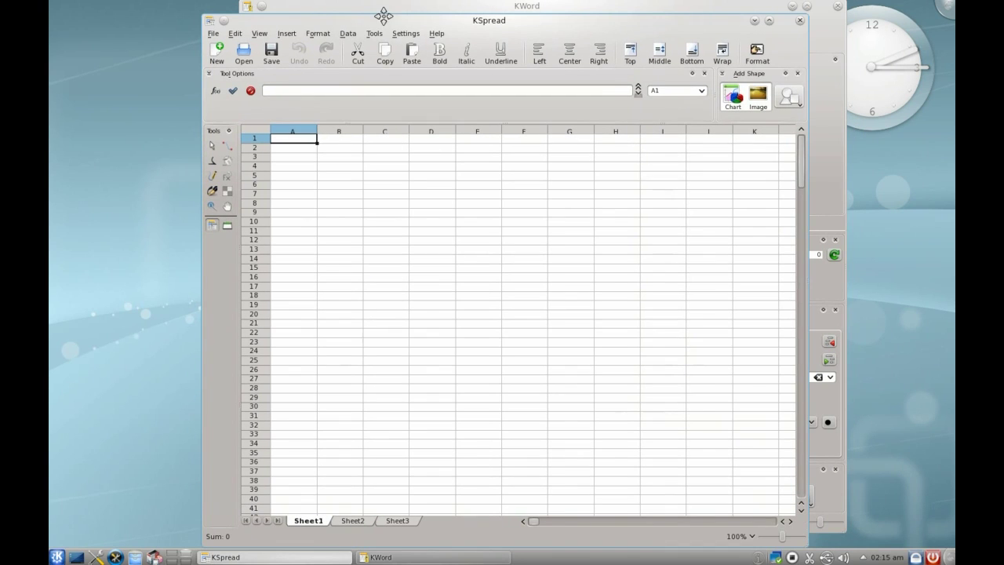
{"action": "left_click", "coordinate": [800, 26]}
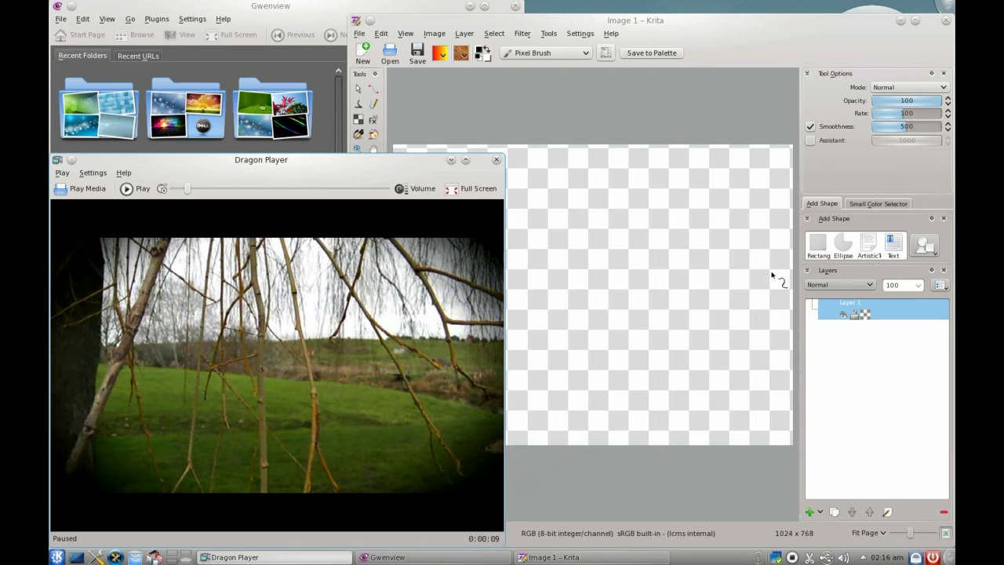
Bring Krita to the front, draw a looping freehand stroke with the Pixel Brush and place a four-cornered perspective grid over it
{"action": "left_click", "coordinate": [678, 24]}
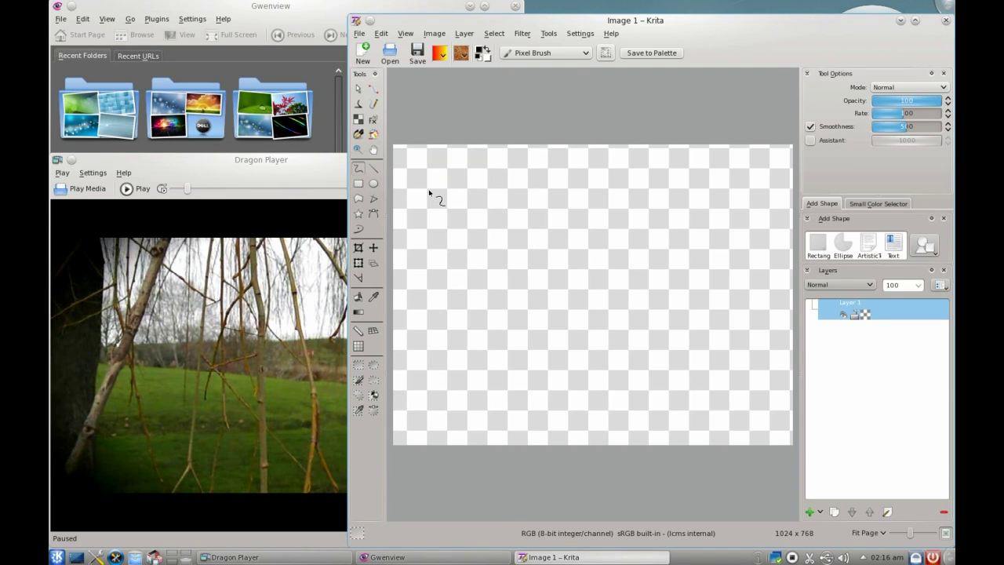
{"action": "mouse_move", "coordinate": [431, 185]}
{"action": "left_mouse_down"}
{"action": "mouse_move", "coordinate": [545, 232]}
{"action": "mouse_move", "coordinate": [457, 337]}
{"action": "mouse_move", "coordinate": [512, 278]}
{"action": "mouse_move", "coordinate": [753, 276]}
{"action": "mouse_move", "coordinate": [563, 362]}
{"action": "mouse_move", "coordinate": [473, 358]}
{"action": "left_mouse_up"}
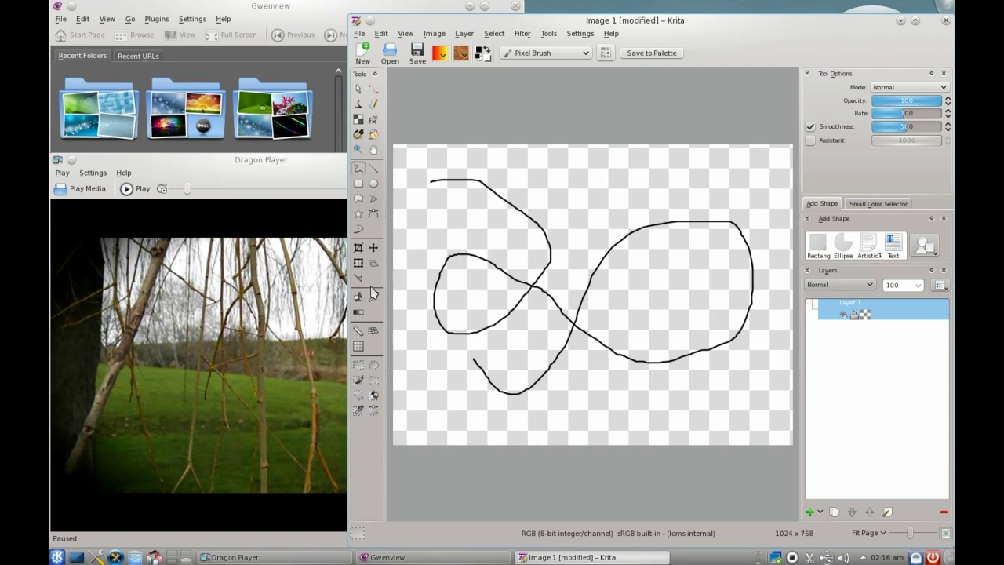
{"action": "left_click", "coordinate": [373, 330]}
{"action": "left_click_drag", "start_coordinate": [490, 197], "coordinate": [650, 316]}
{"action": "left_click", "coordinate": [650, 316]}
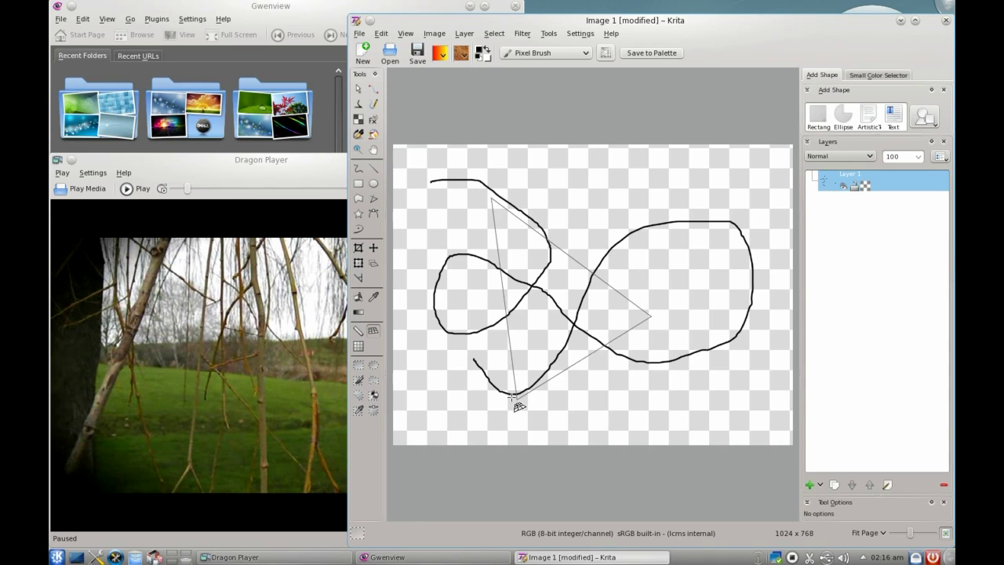
{"action": "left_click", "coordinate": [503, 387]}
{"action": "left_click", "coordinate": [430, 273]}
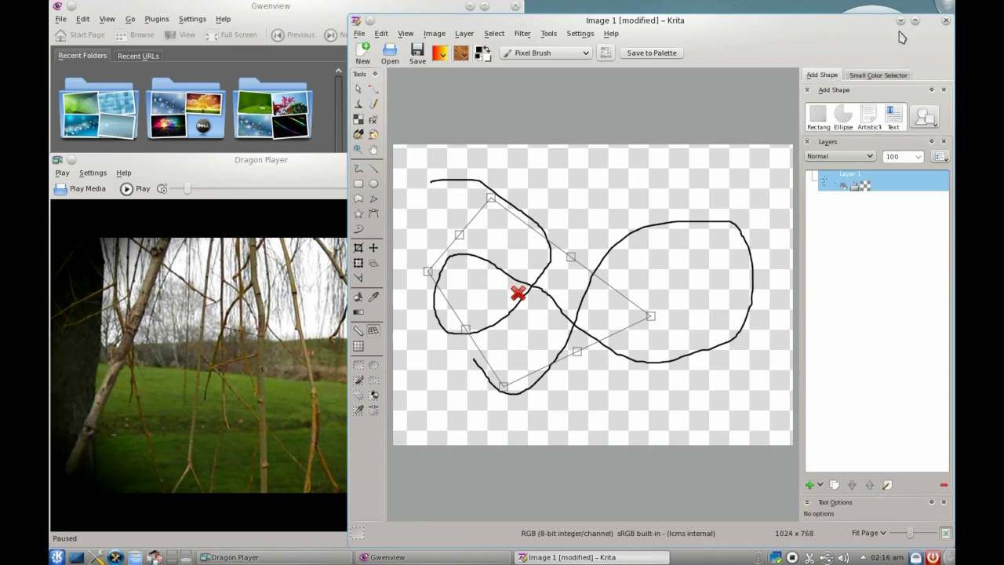
Close Krita without saving the modified image
{"action": "left_click", "coordinate": [945, 20]}
{"action": "left_click", "coordinate": [663, 310]}
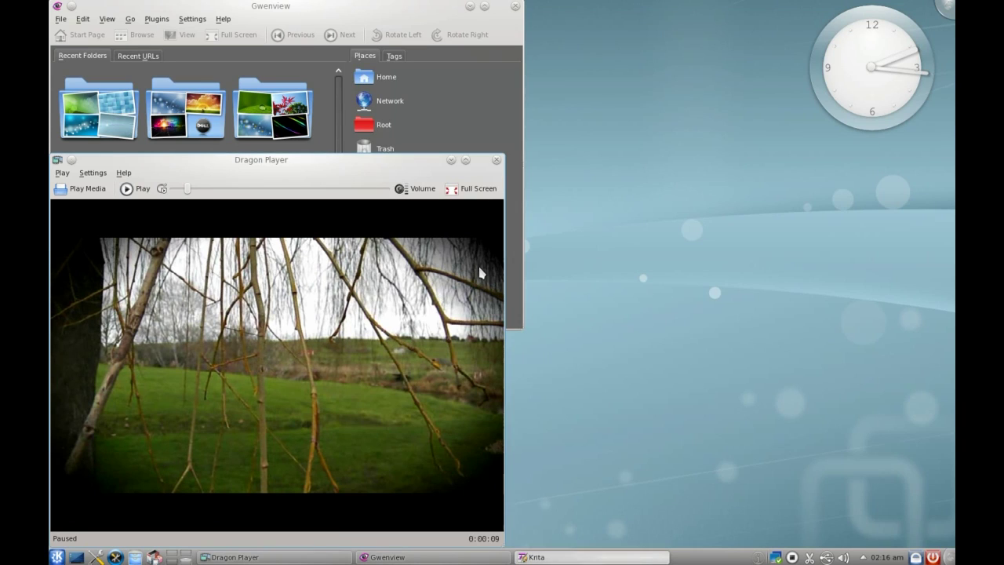
View the KDE4 Wall Slides folder in a maximized Gwenview window, return to the start page and close Gwenview
{"action": "left_click_drag", "start_coordinate": [288, 17], "coordinate": [303, 35]}
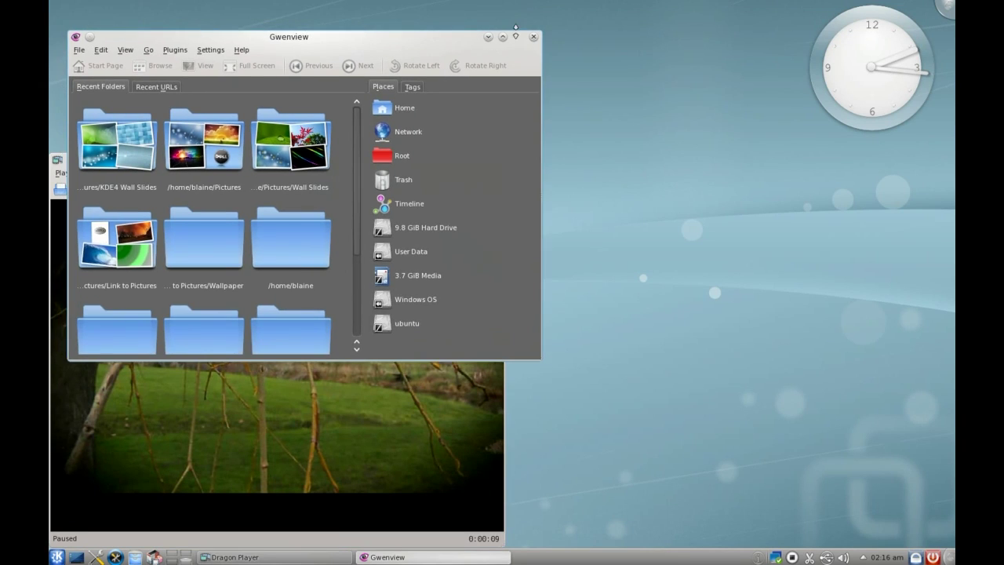
{"action": "left_click", "coordinate": [502, 36]}
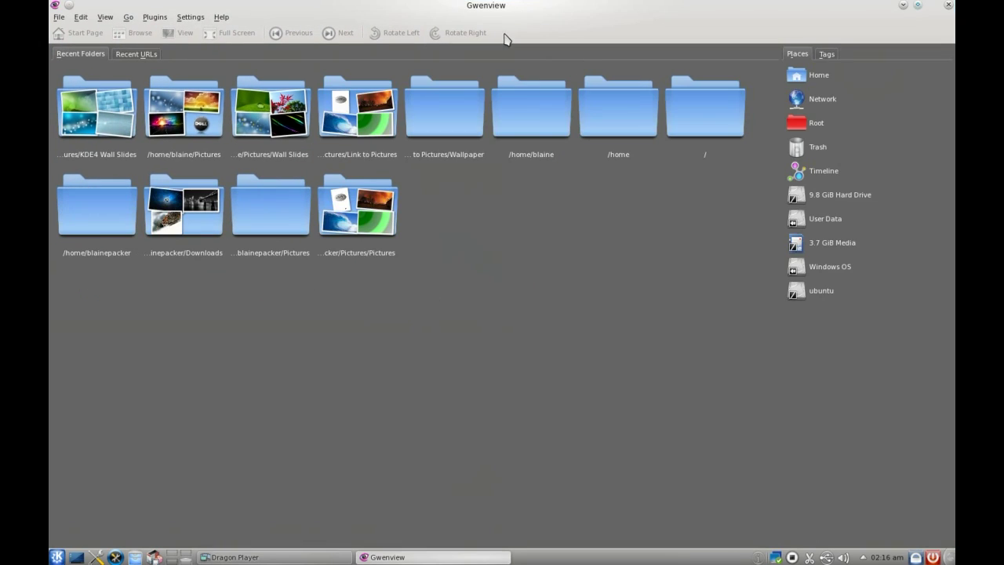
{"action": "left_click", "coordinate": [83, 142]}
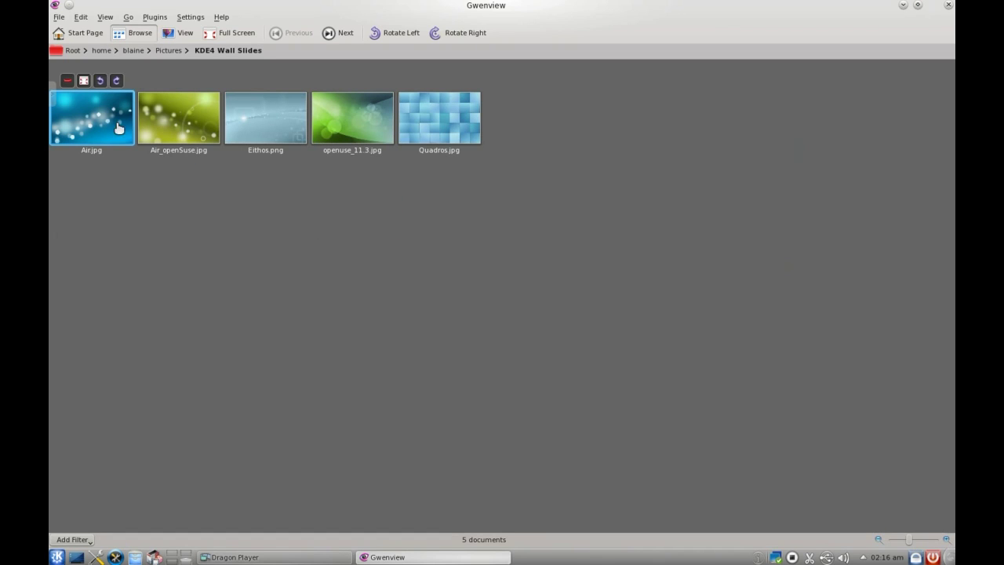
{"action": "left_click", "coordinate": [105, 40]}
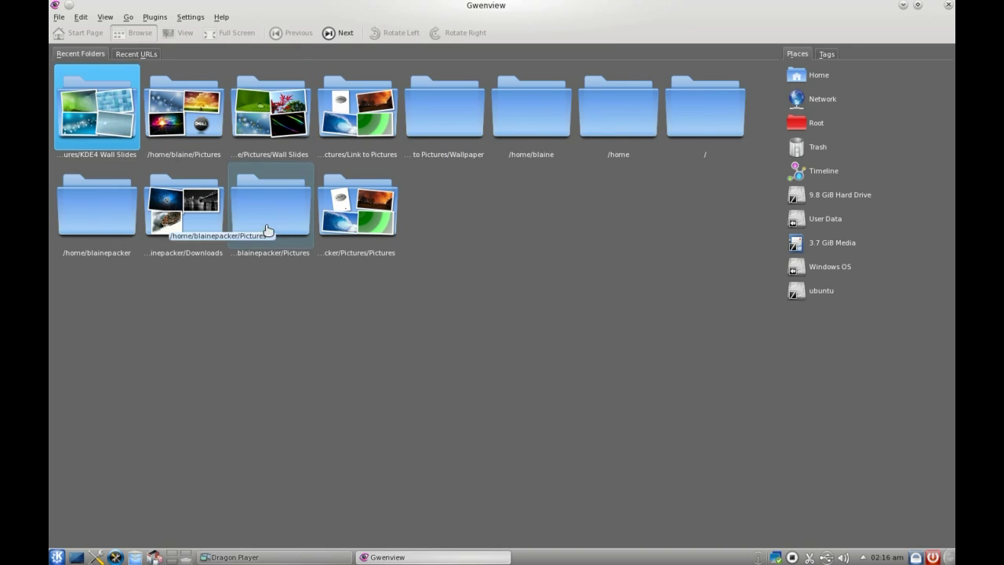
{"action": "left_click", "coordinate": [948, 5]}
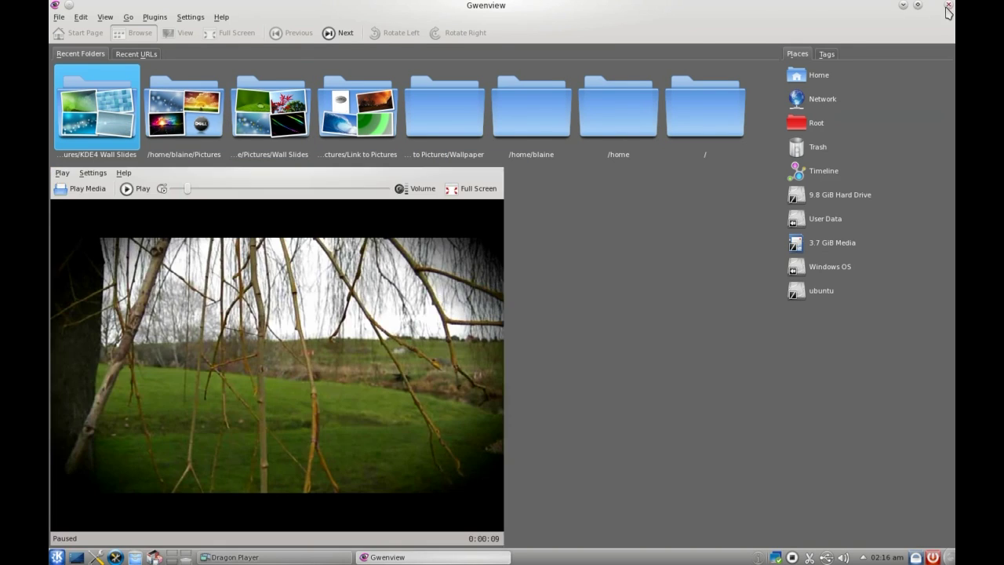
Move the Dragon Player window towards the middle of the desktop, resume its paused video and close the player
{"action": "left_click_drag", "start_coordinate": [347, 168], "coordinate": [503, 84]}
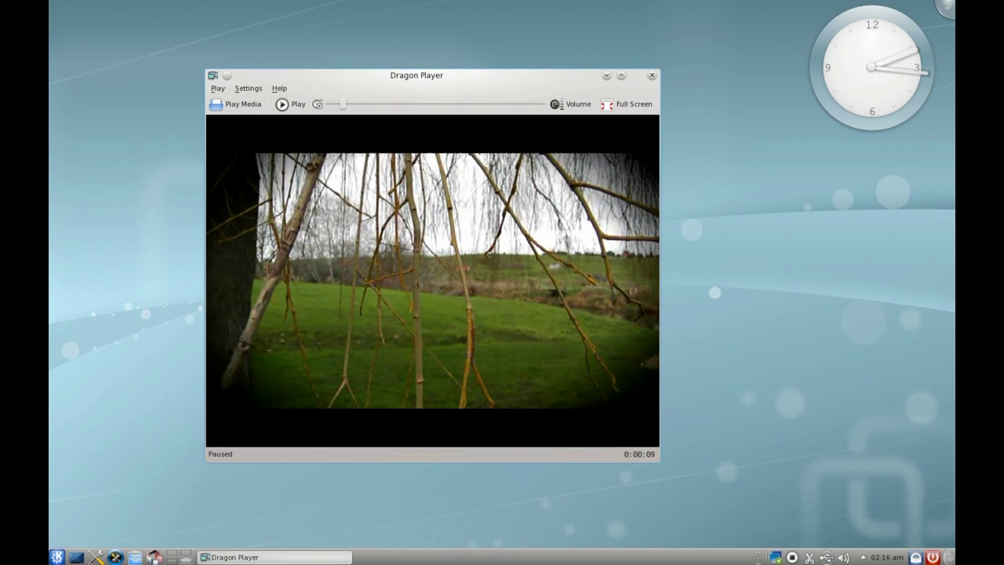
{"action": "key", "text": "space"}
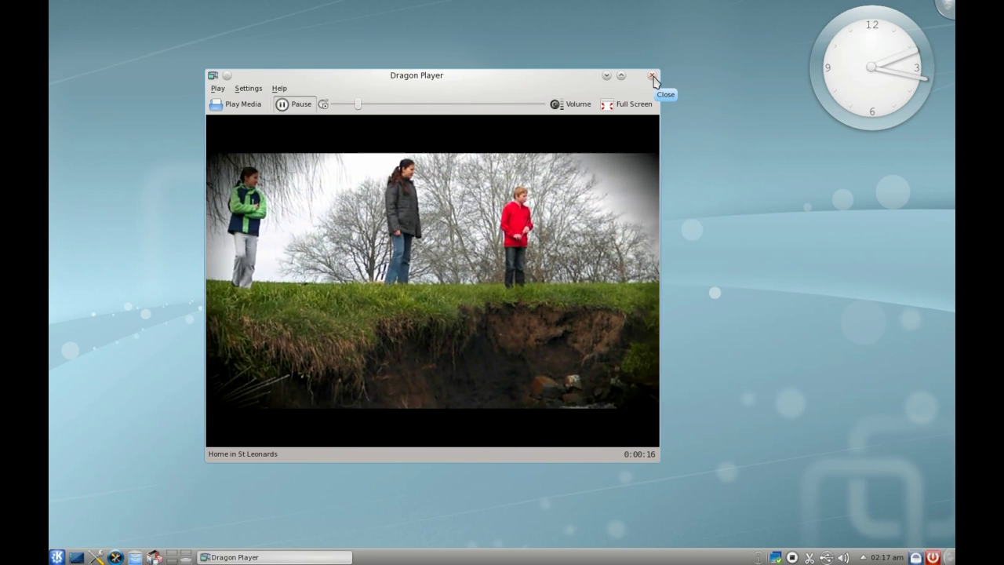
{"action": "left_click", "coordinate": [652, 76]}
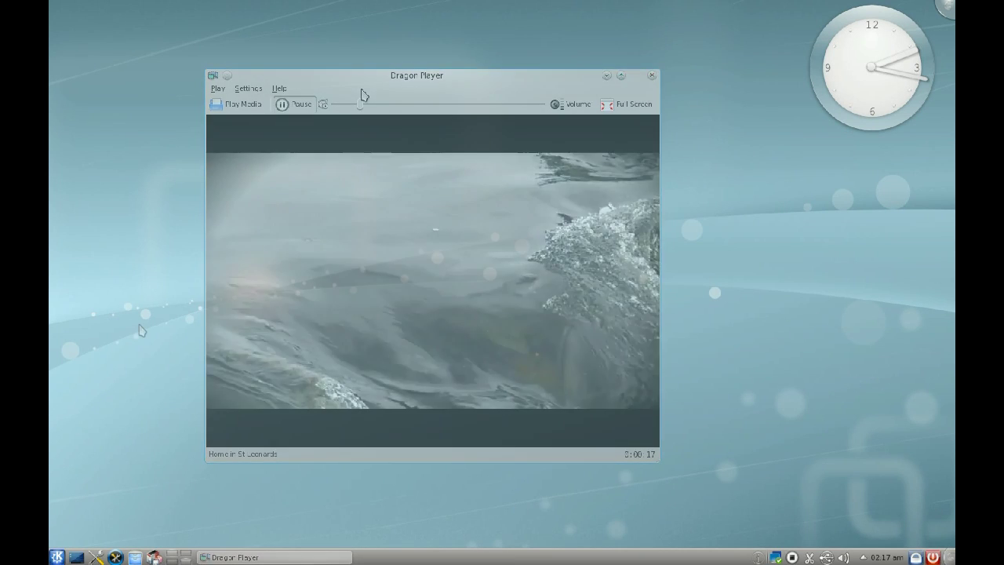